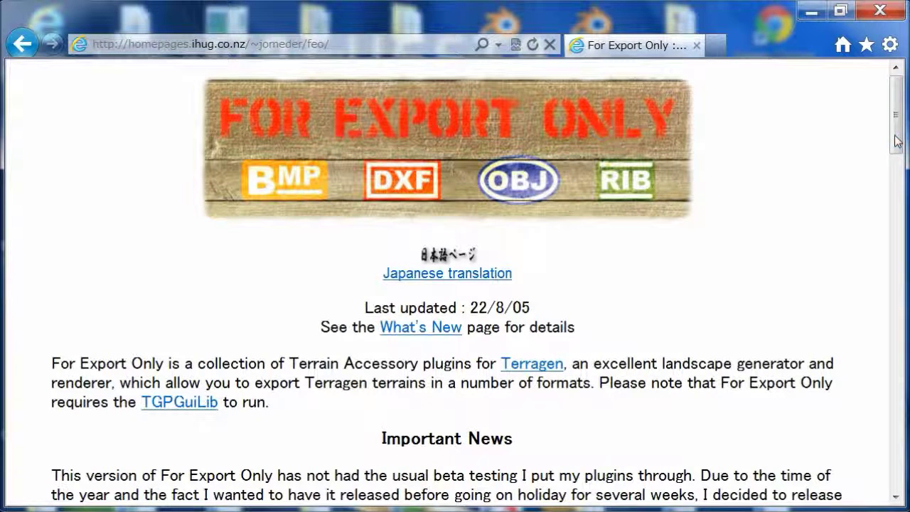
# Step: Scroll down the For Export Only page to read the Terragen plugin descriptions
pyautogui.moveTo(897, 140); pyautogui.dragTo(884, 396)
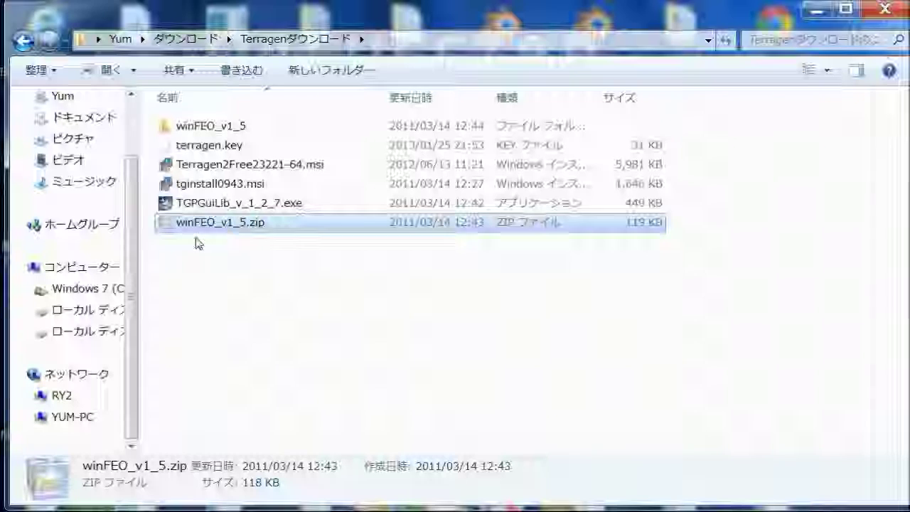
# Step: Copy For Export Only.prz and For Export Only.tgp from the winFEO_v1_5 folder
pyautogui.click(195, 128)
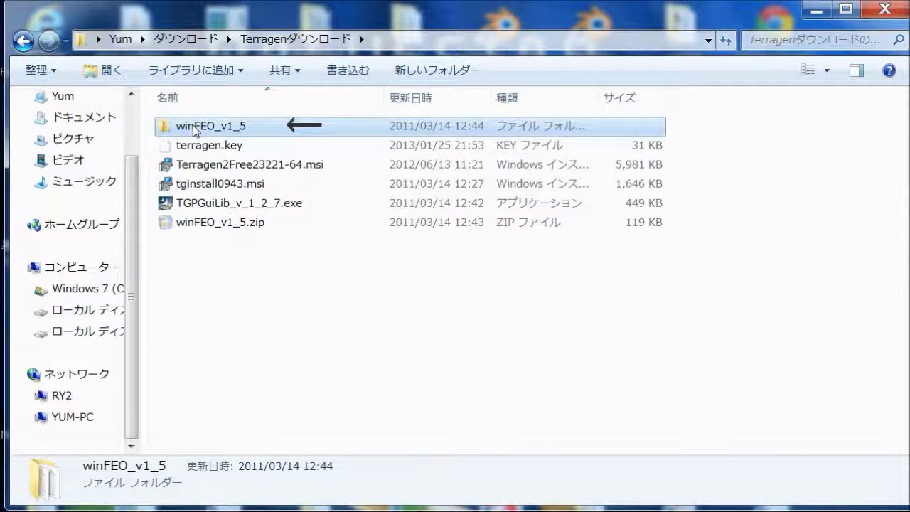
pyautogui.doubleClick(194, 128)
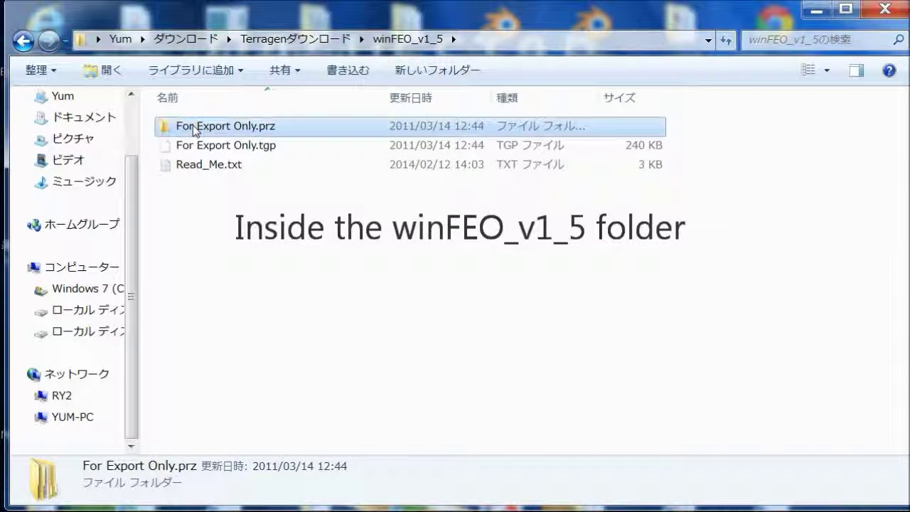
pyautogui.keyDown('ctrl'); pyautogui.click(201, 148); pyautogui.keyUp('ctrl')
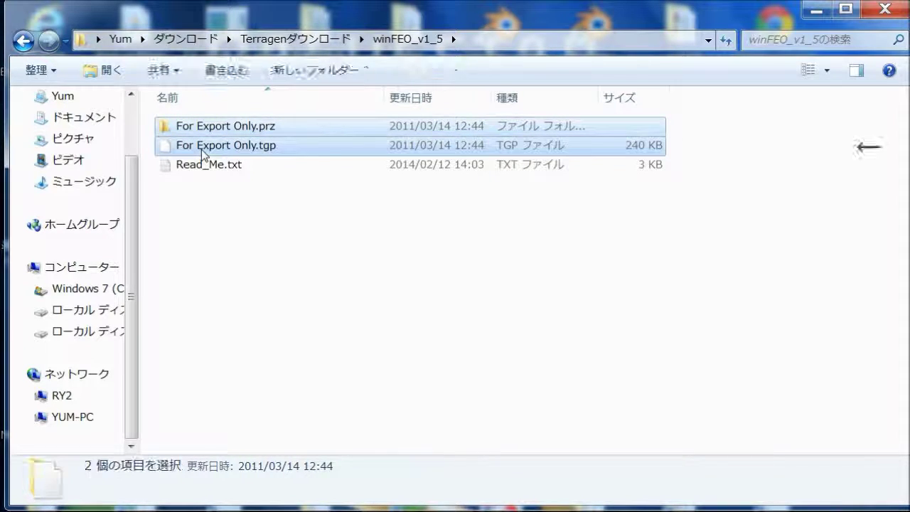
pyautogui.rightClick(201, 149)
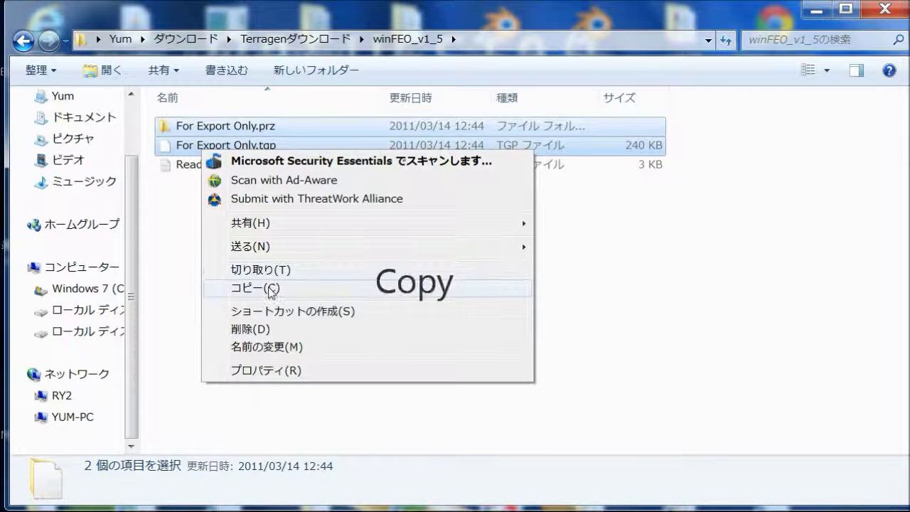
pyautogui.click(269, 288)
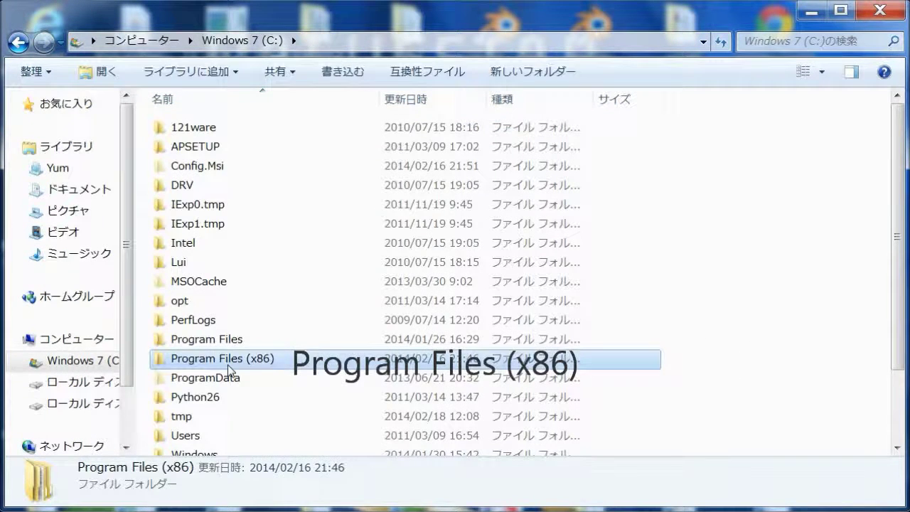
# Step: Paste both items into Program Files (x86)\Terragen and confirm they appear there
pyautogui.doubleClick(226, 361)
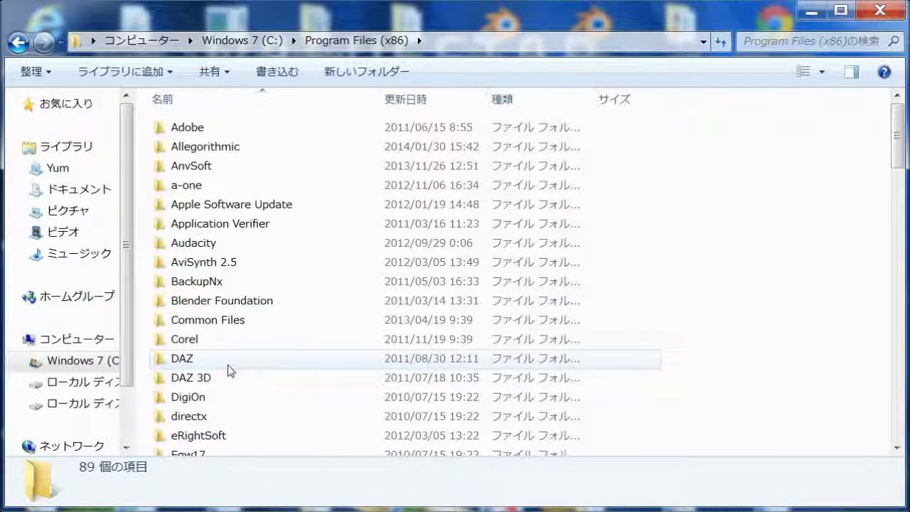
pyautogui.moveTo(898, 166); pyautogui.dragTo(904, 391)
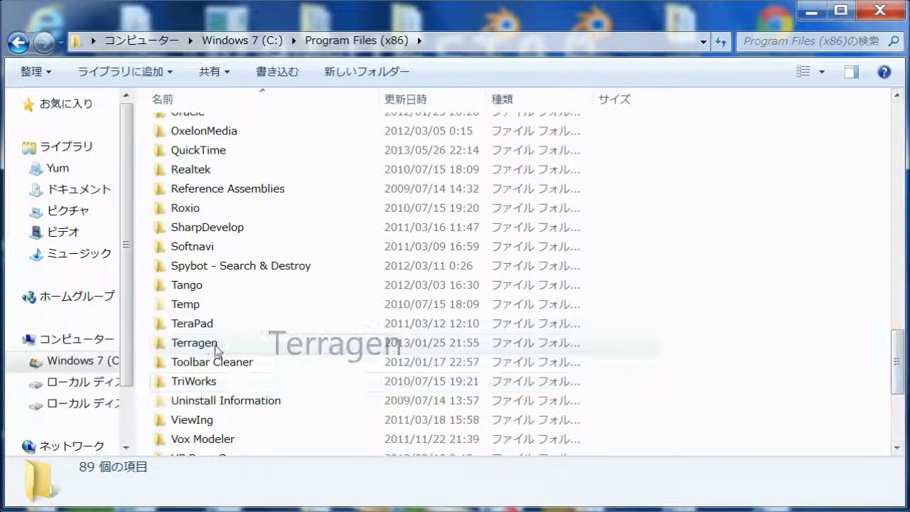
pyautogui.doubleClick(217, 345)
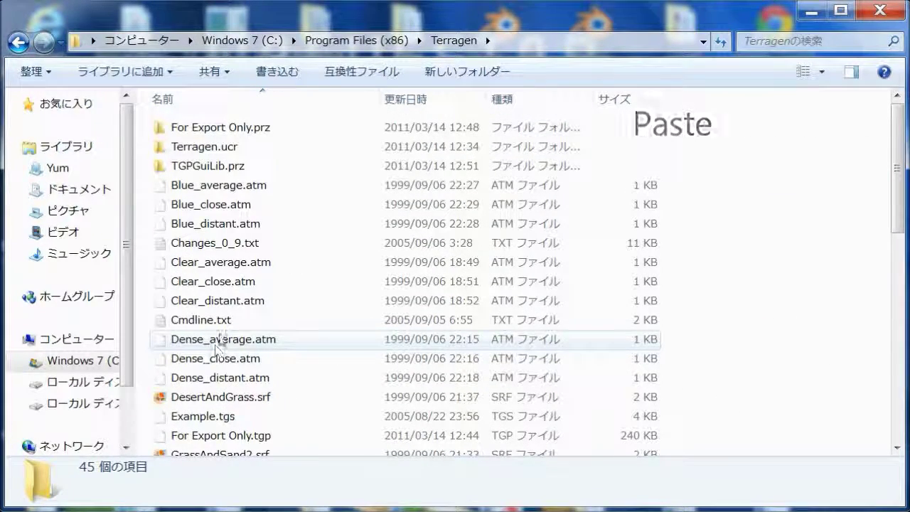
pyautogui.click(228, 132)
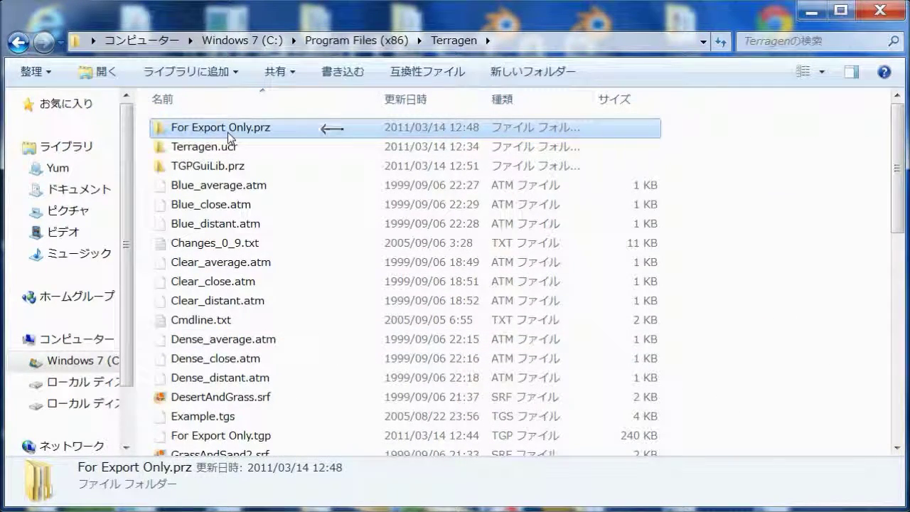
pyautogui.click(253, 438)
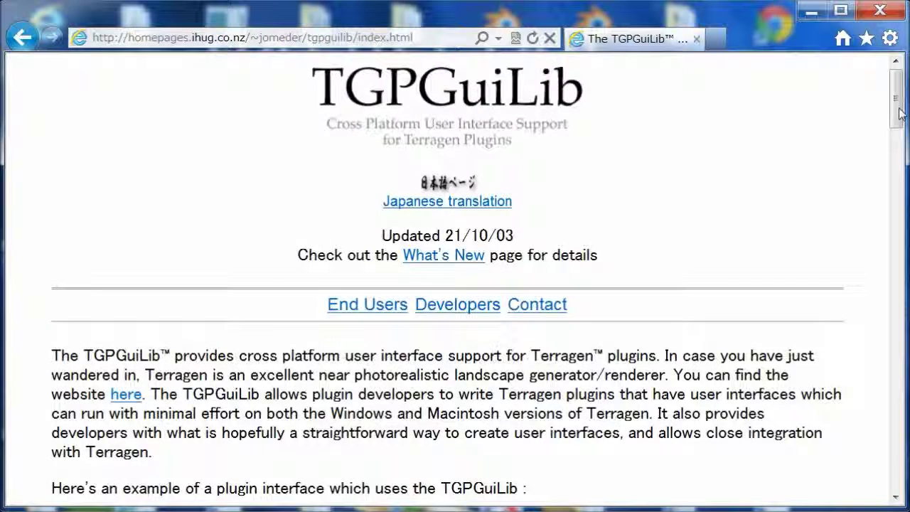
# Step: Download TGPGuiLib_v_1_2_7.exe from the 'TGPGuiLib for Windows' link and save it
pyautogui.moveTo(898, 99); pyautogui.dragTo(901, 263)
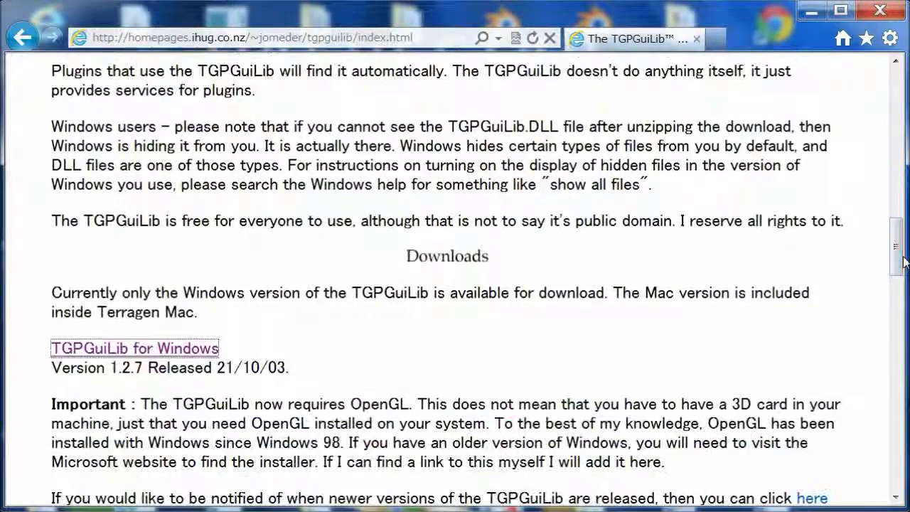
pyautogui.click(200, 350)
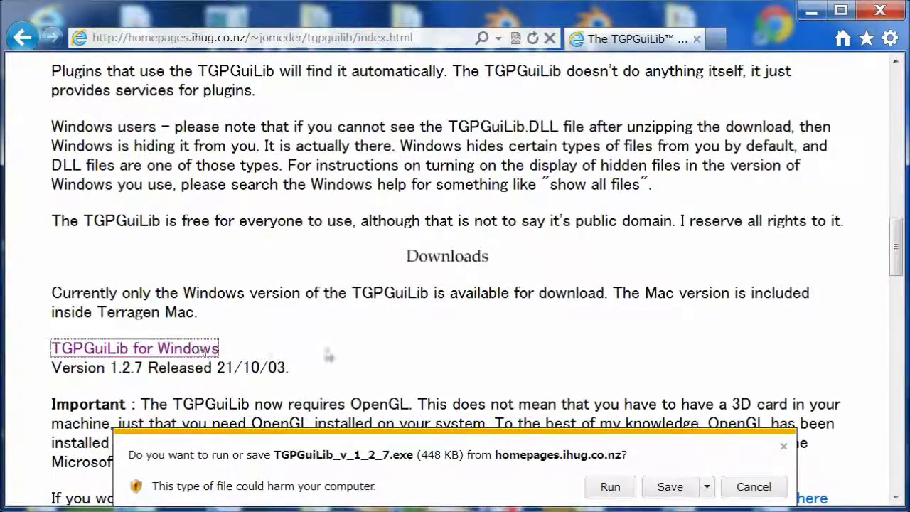
pyautogui.click(669, 487)
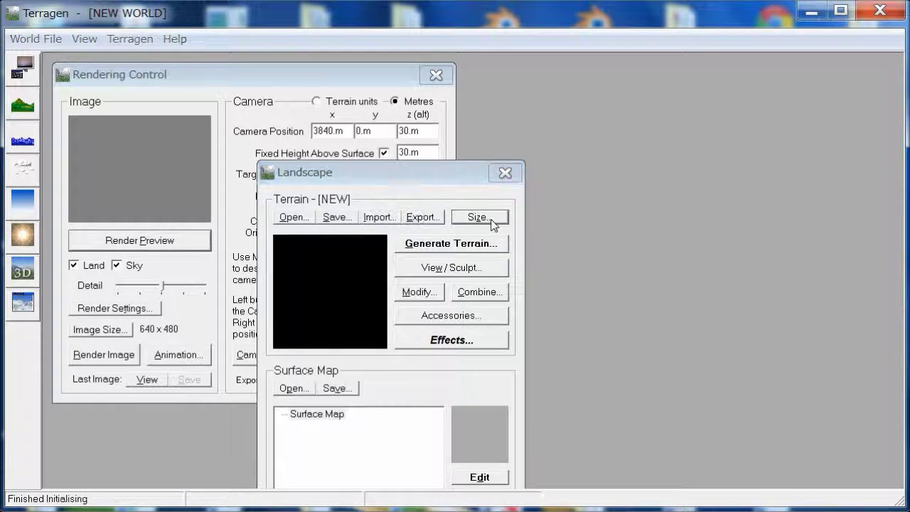
# Step: Resize the terrain to 129 × 129, copying the old terrain at 60 m point spacing
pyautogui.click(478, 218)
pyautogui.click(449, 255)
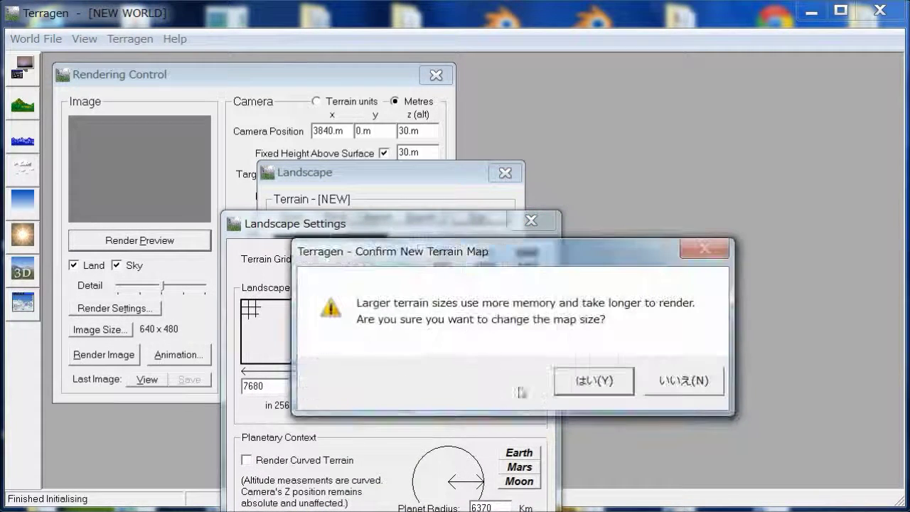
pyautogui.click(581, 391)
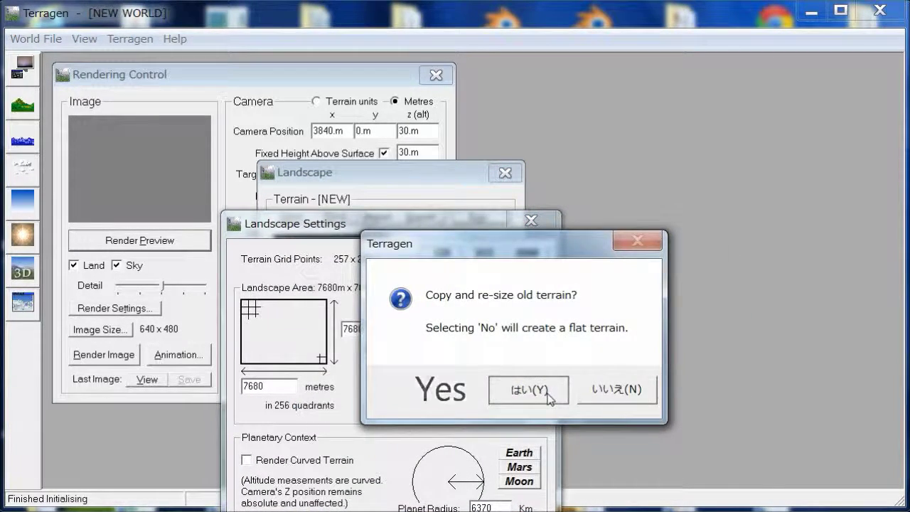
pyautogui.click(549, 396)
pyautogui.click(584, 403)
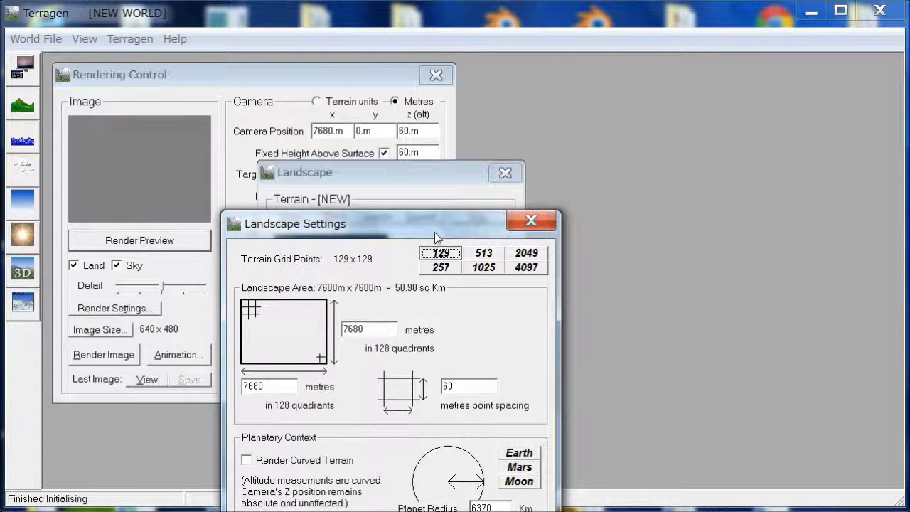
pyautogui.moveTo(435, 232); pyautogui.dragTo(510, 74)
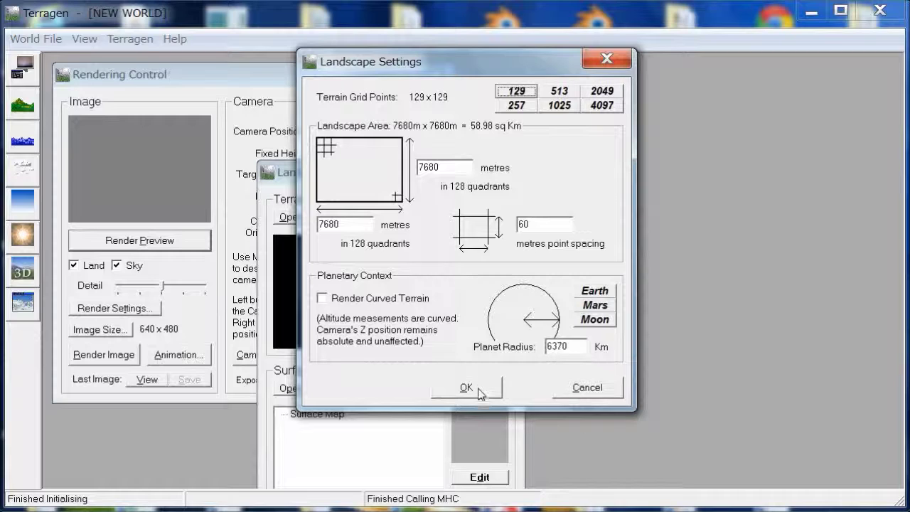
pyautogui.click(466, 388)
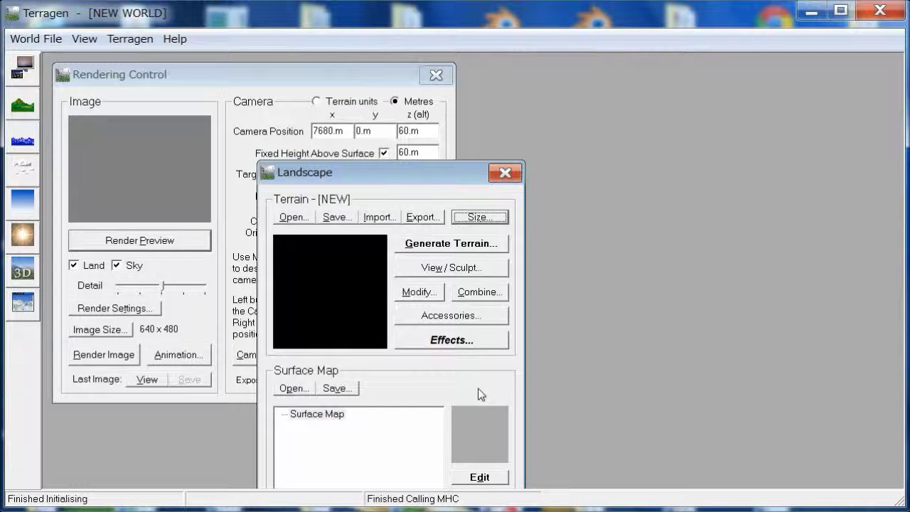
# Step: Raise Glaciation to 92 in Terrain Genesis and generate a new Subdivide & Displace II terrain
pyautogui.click(448, 244)
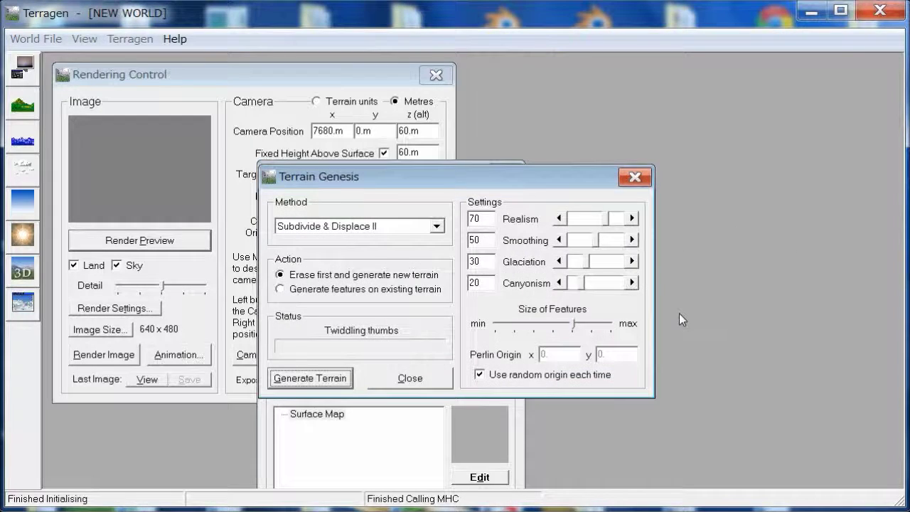
pyautogui.moveTo(589, 269); pyautogui.dragTo(616, 271)
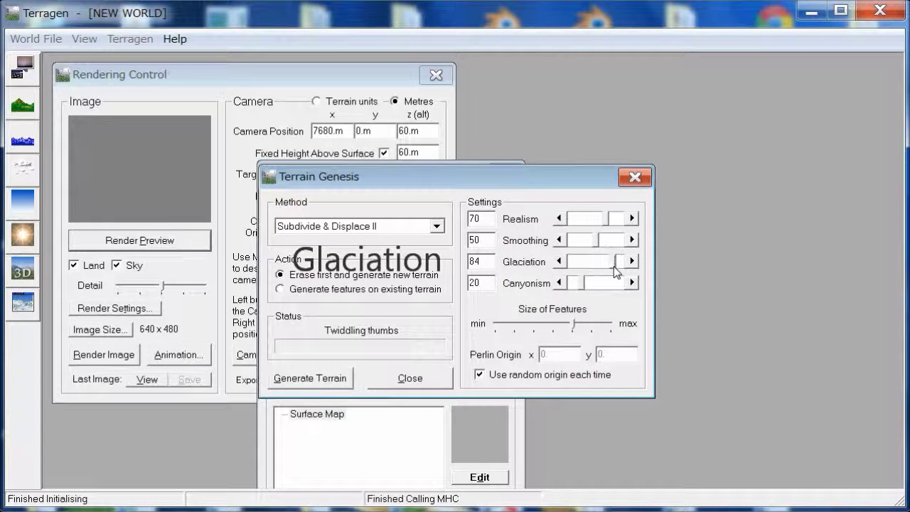
pyautogui.moveTo(616, 273); pyautogui.dragTo(618, 274)
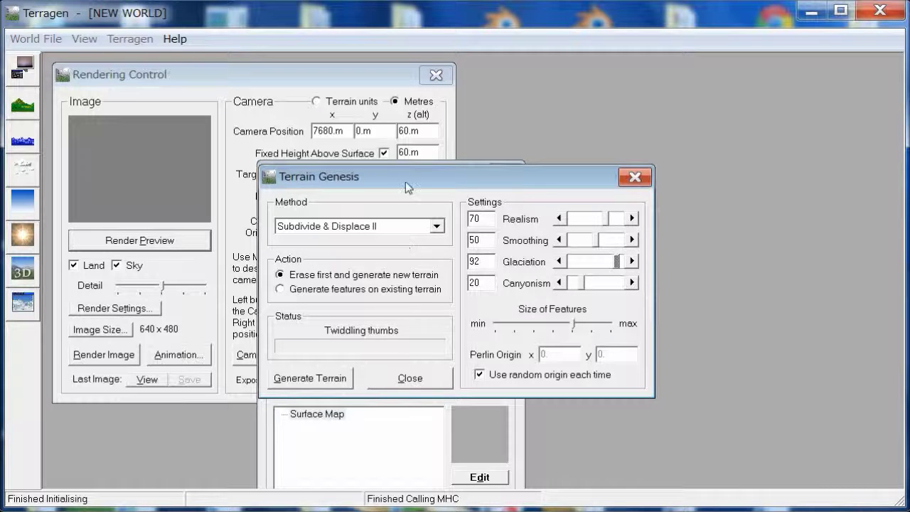
pyautogui.moveTo(406, 182); pyautogui.dragTo(609, 156)
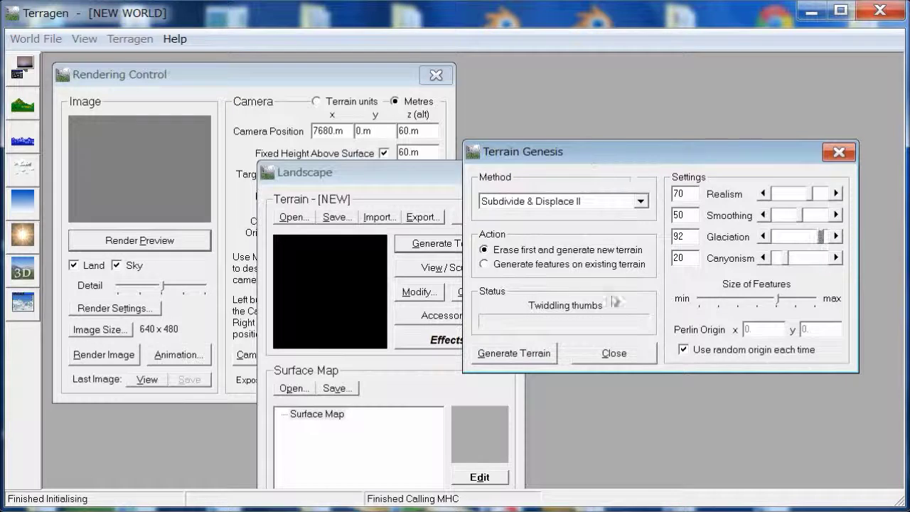
pyautogui.click(515, 354)
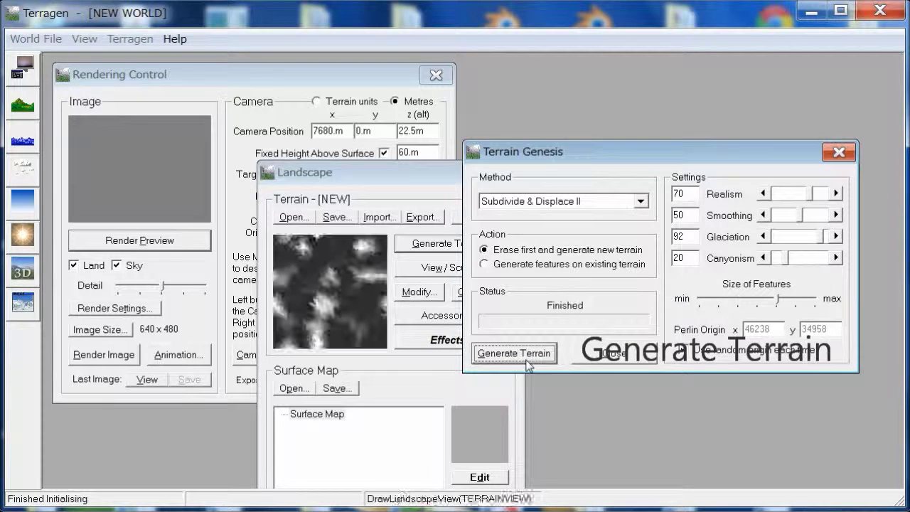
pyautogui.click(515, 353)
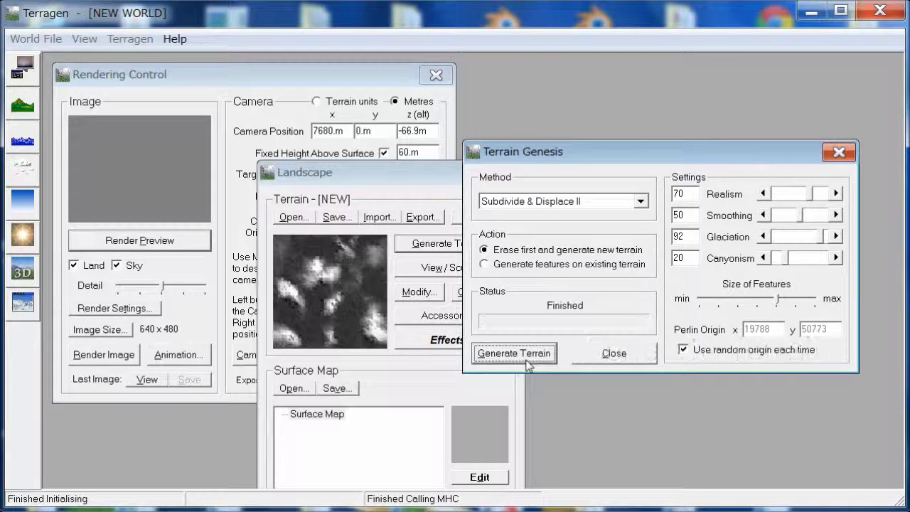
pyautogui.click(603, 355)
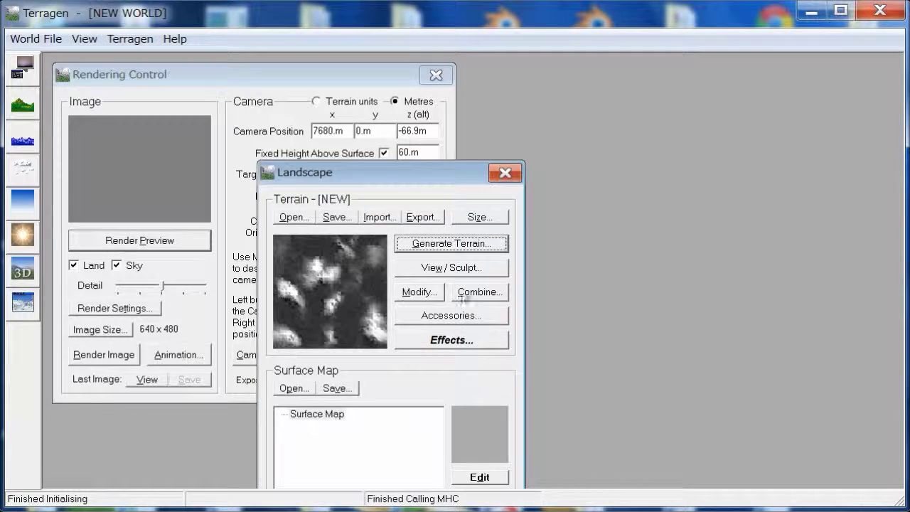
pyautogui.click(451, 268)
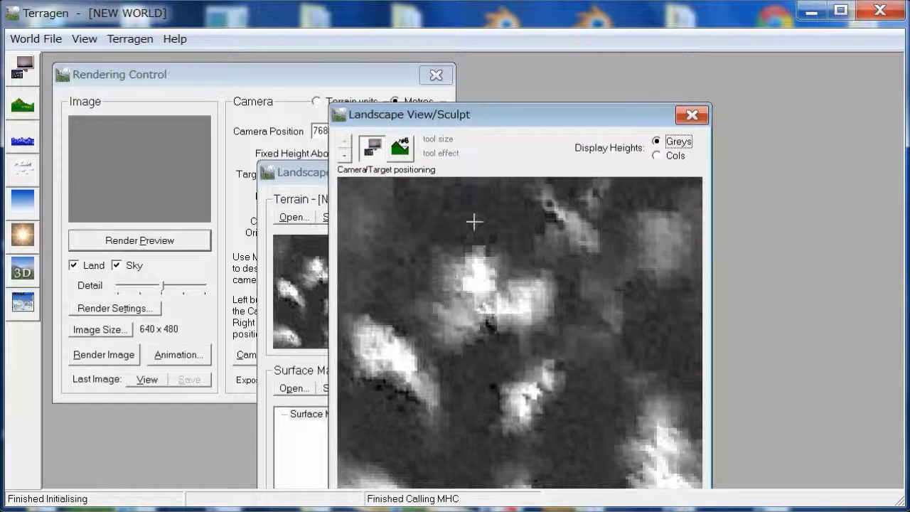
pyautogui.moveTo(514, 123); pyautogui.dragTo(537, 61)
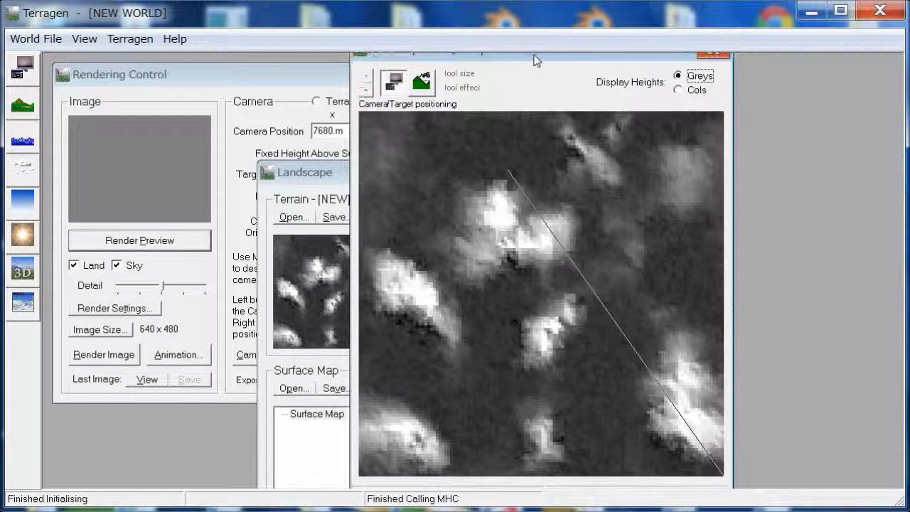
pyautogui.click(423, 82)
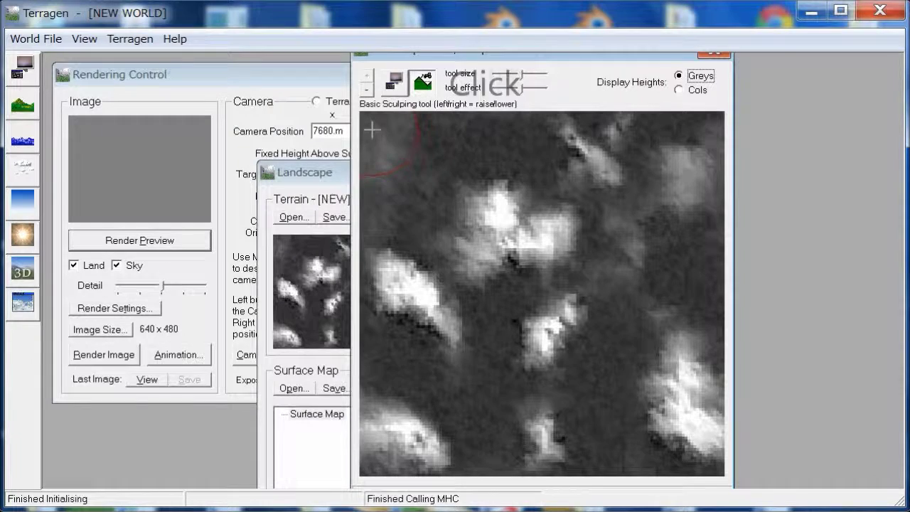
pyautogui.moveTo(377, 125)
pyautogui.mouseDown(button='right')
pyautogui.moveTo(354, 200)
pyautogui.moveTo(357, 420)
pyautogui.moveTo(654, 480)
pyautogui.moveTo(722, 427)
pyautogui.moveTo(734, 109)
pyautogui.mouseUp(button='right')
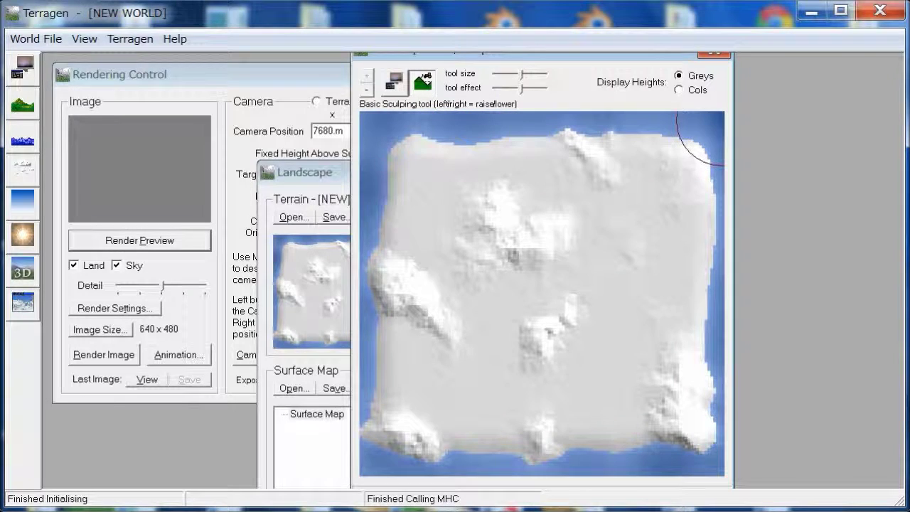
pyautogui.moveTo(386, 437); pyautogui.dragTo(373, 448, button='right')
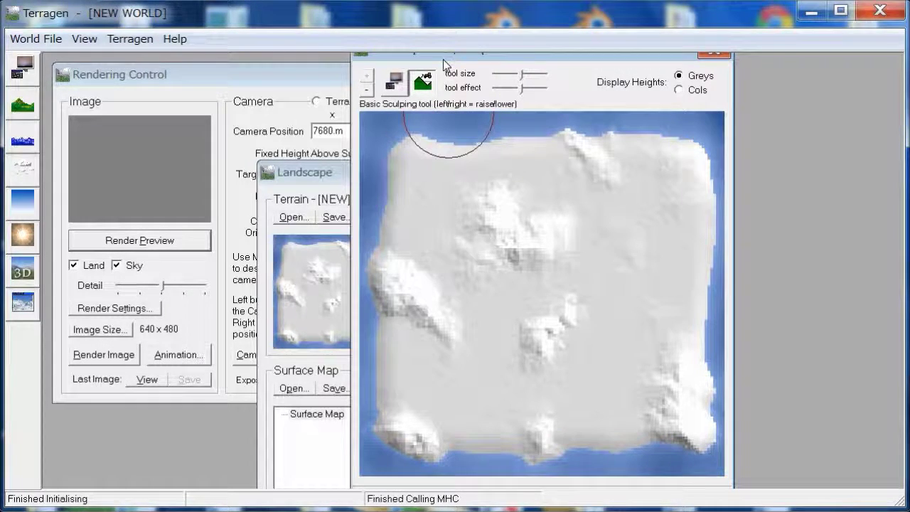
pyautogui.moveTo(443, 59); pyautogui.dragTo(594, 67)
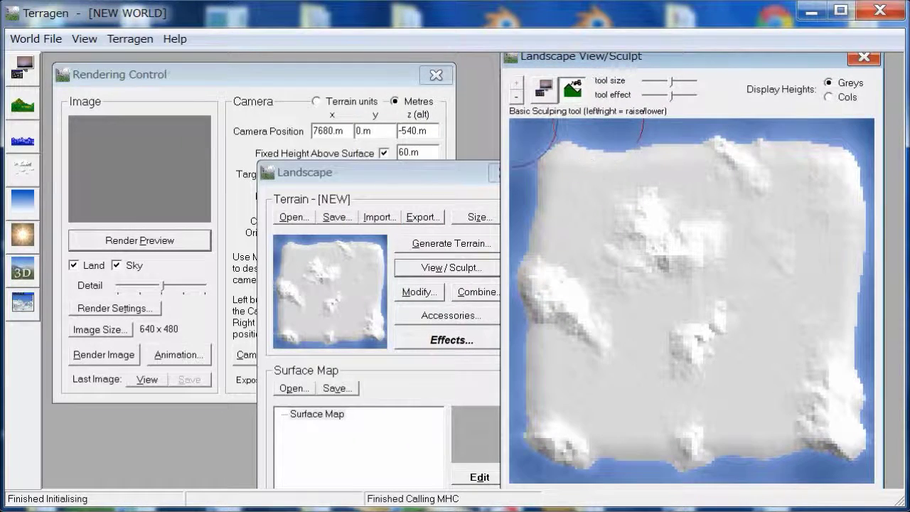
pyautogui.click(337, 217)
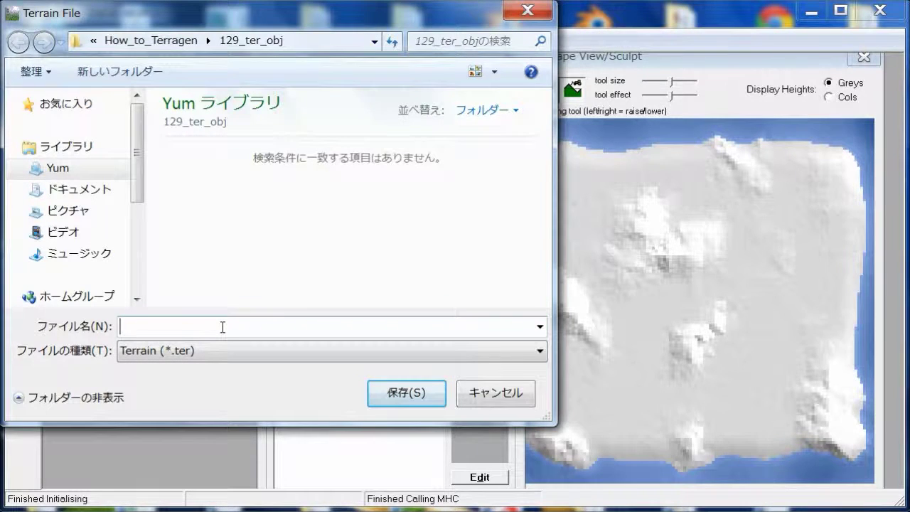
# Step: Save the terrain as mountain.ter and bring up the export plugin list
pyautogui.write('mountain')
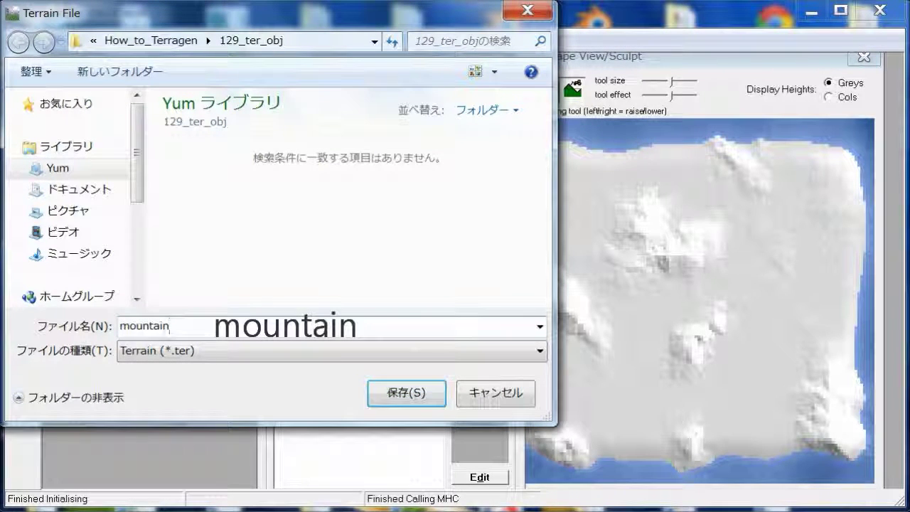
pyautogui.click(423, 394)
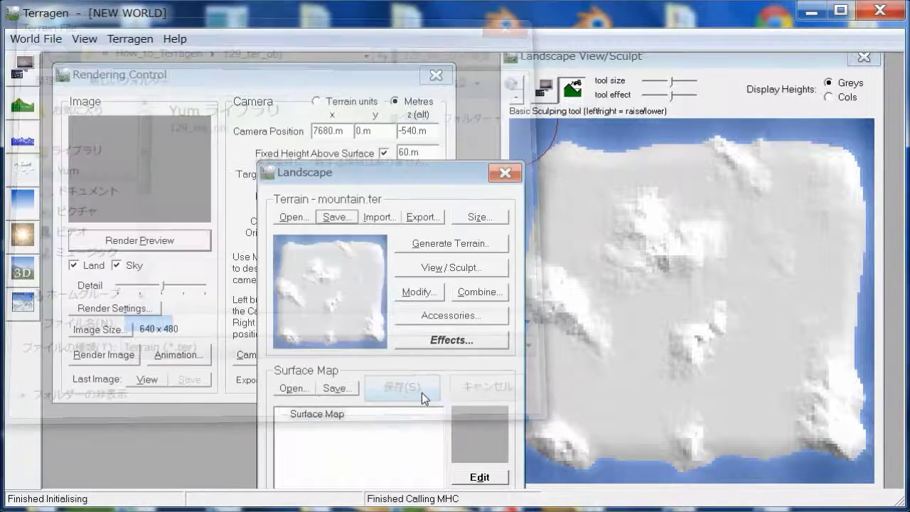
pyautogui.click(435, 316)
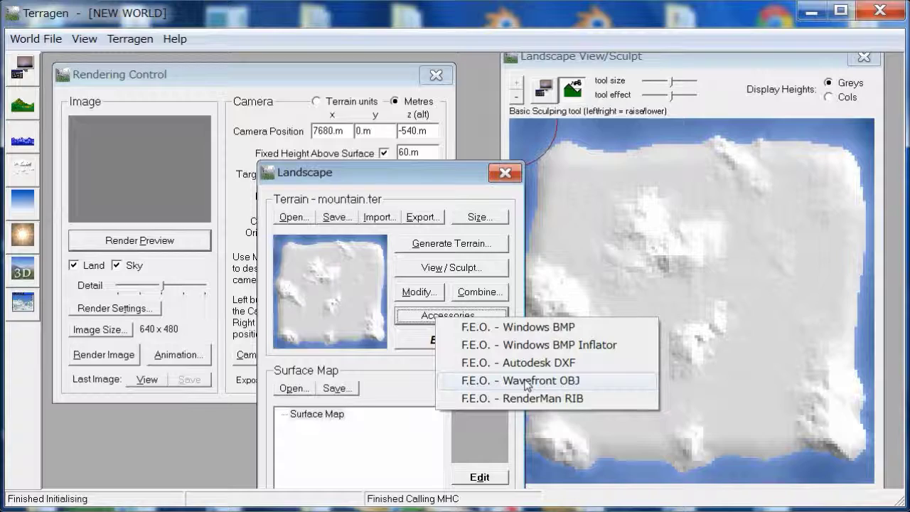
# Step: Export via F.E.O. - Wavefront OBJ as mountain.OBJ with Swap Y and Z axes unchecked
pyautogui.click(527, 382)
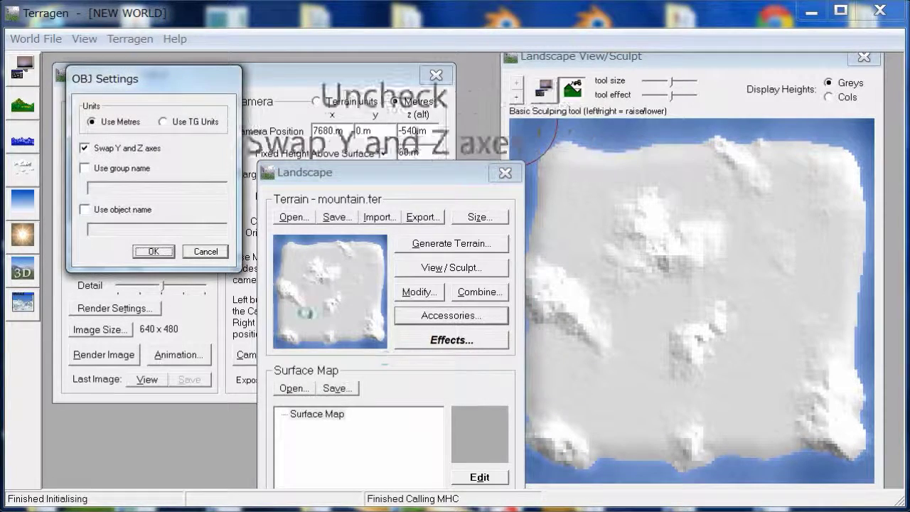
pyautogui.click(85, 147)
pyautogui.click(154, 252)
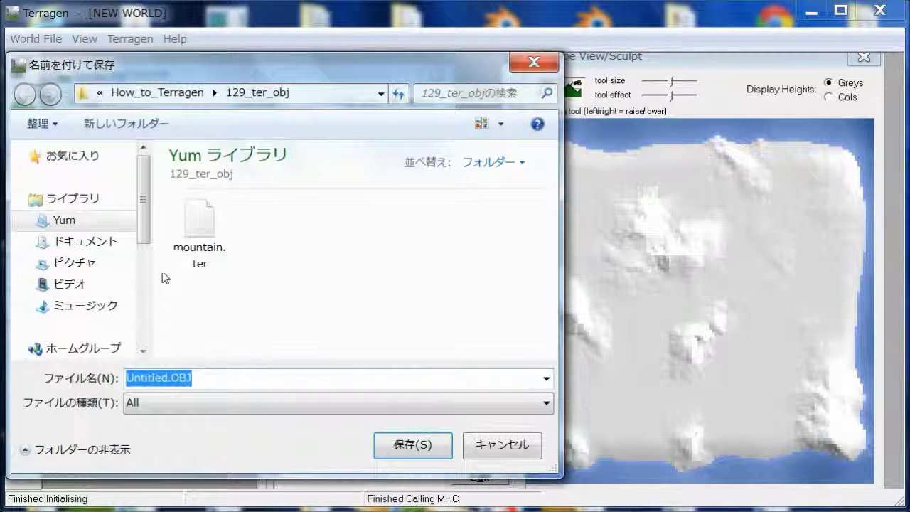
pyautogui.click(165, 379)
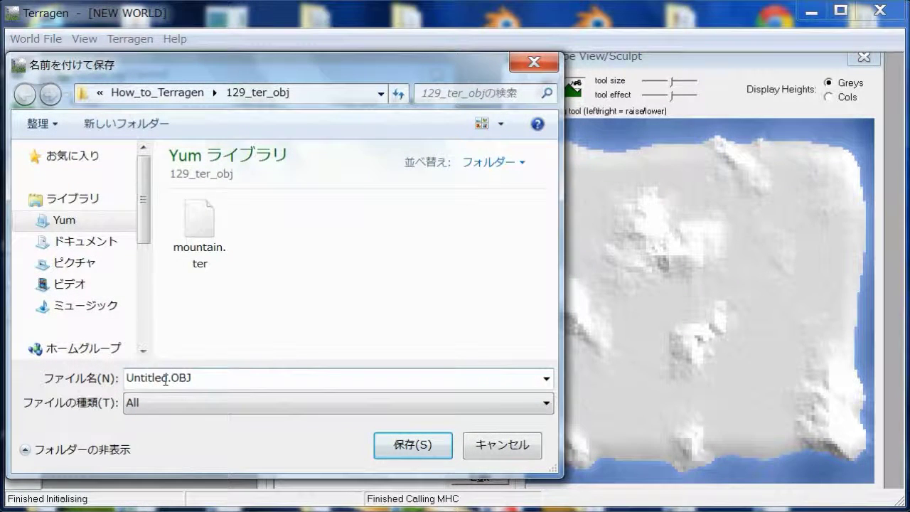
pyautogui.moveTo(167, 377); pyautogui.dragTo(122, 378)
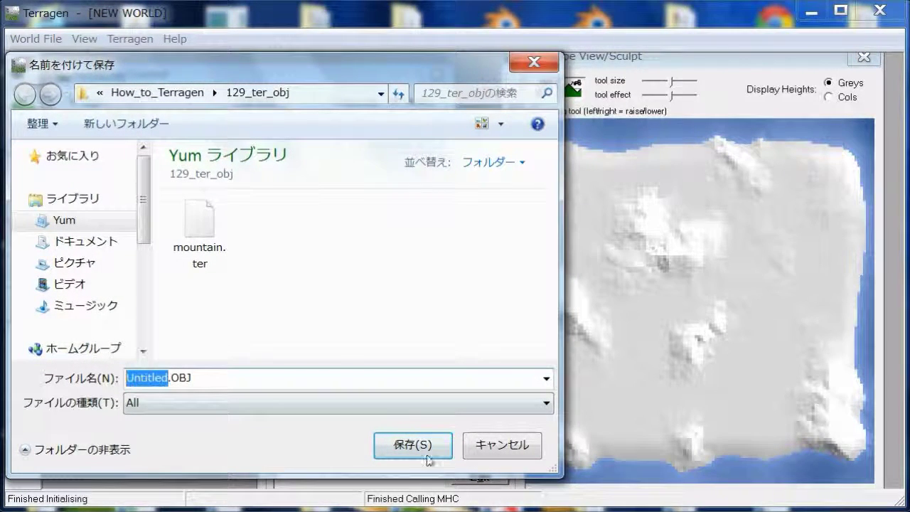
pyautogui.write('mountain')
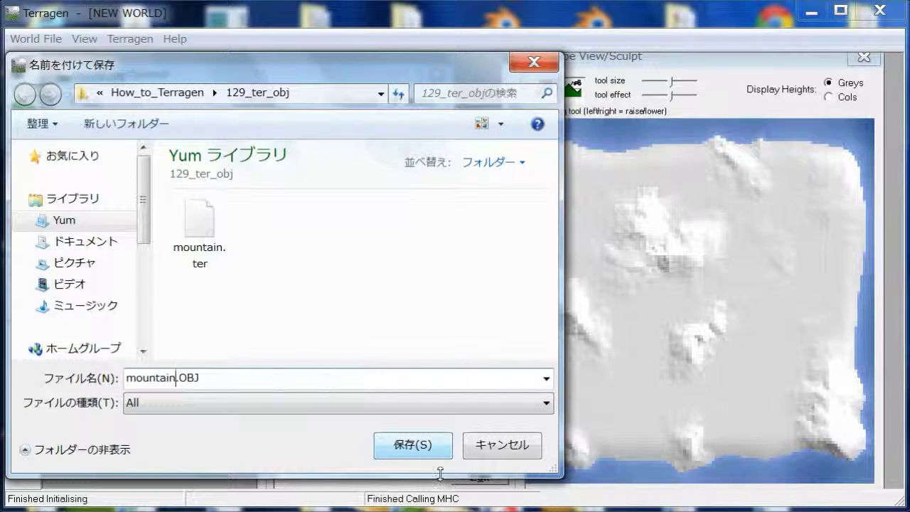
pyautogui.click(402, 450)
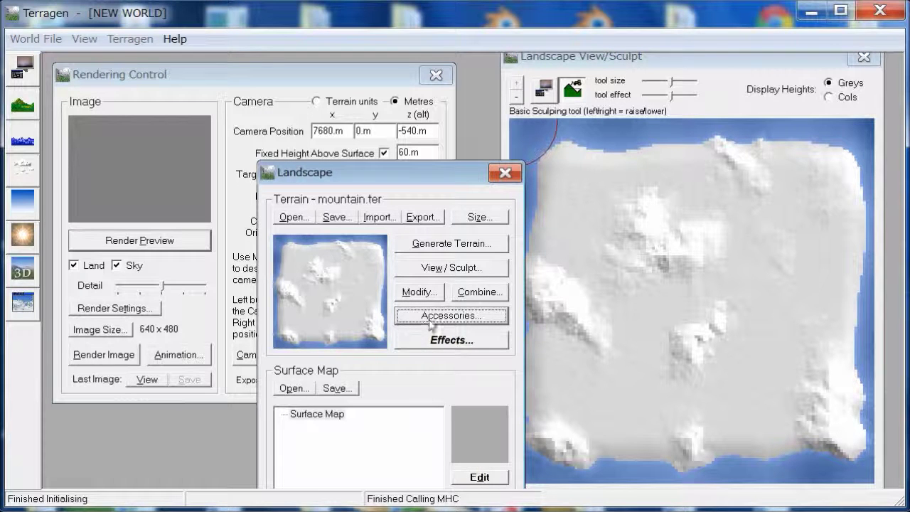
# Step: Export via F.E.O. - Autodesk DXF with default settings as mountain_low_poly.DXF
pyautogui.click(428, 321)
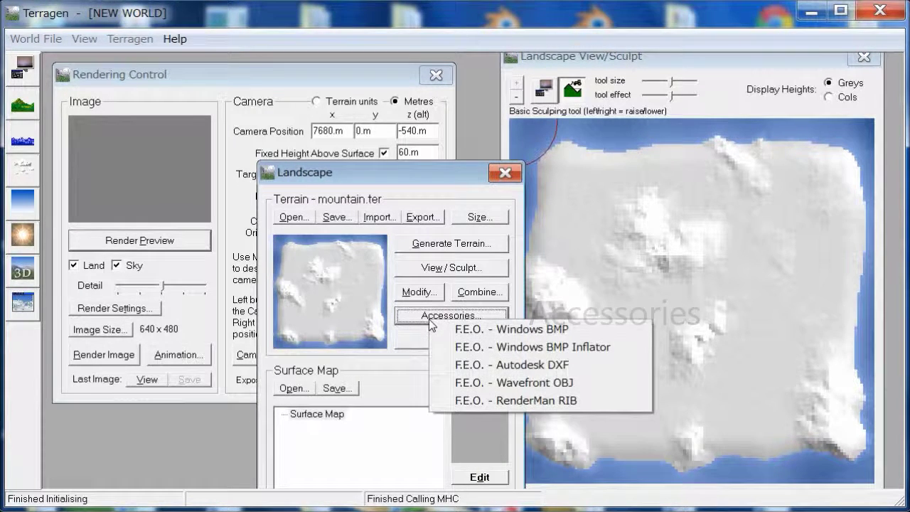
pyautogui.click(522, 365)
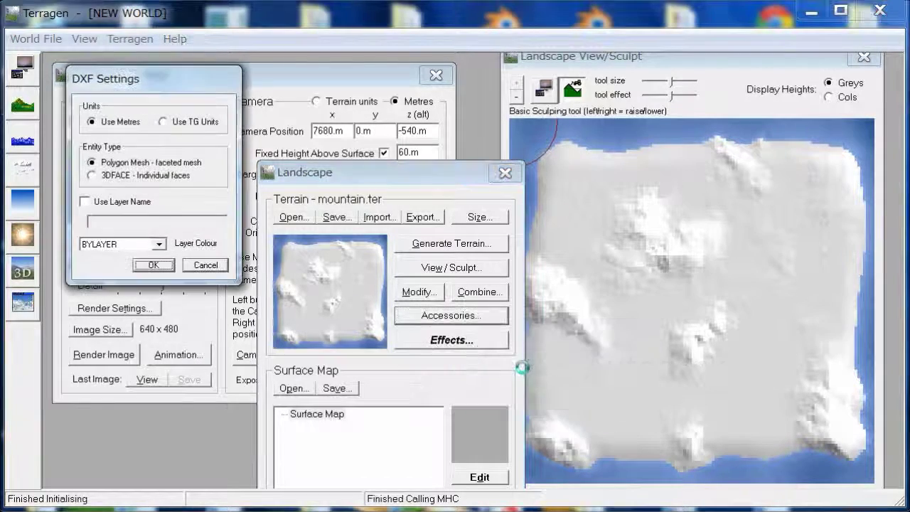
pyautogui.click(152, 265)
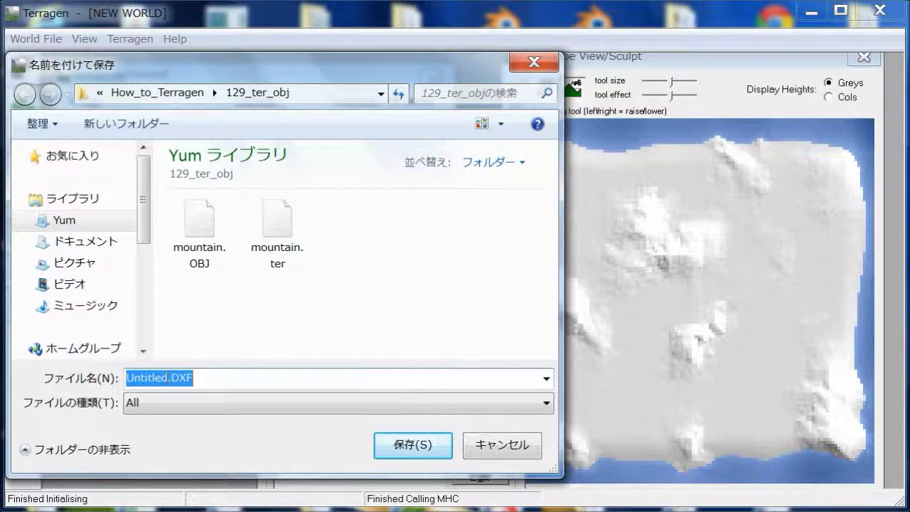
pyautogui.moveTo(168, 377); pyautogui.dragTo(123, 371)
pyautogui.write('mountain_')
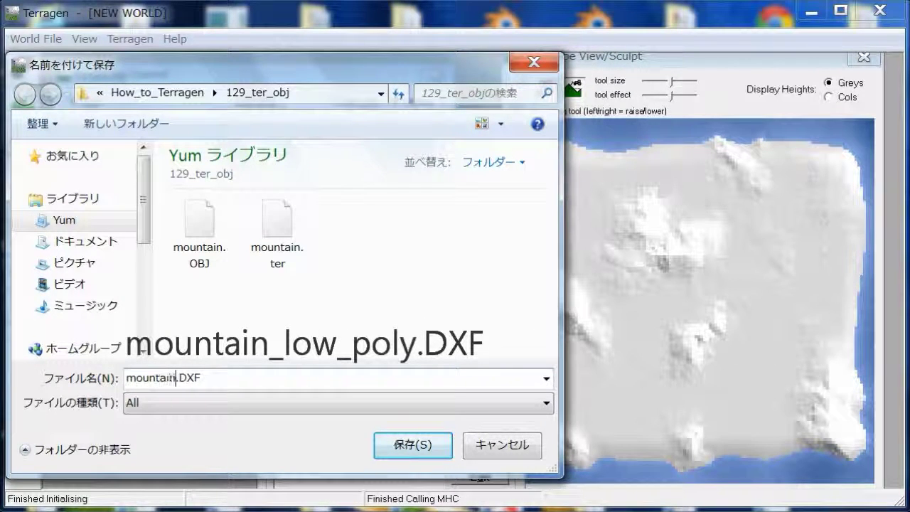
pyautogui.write('low')
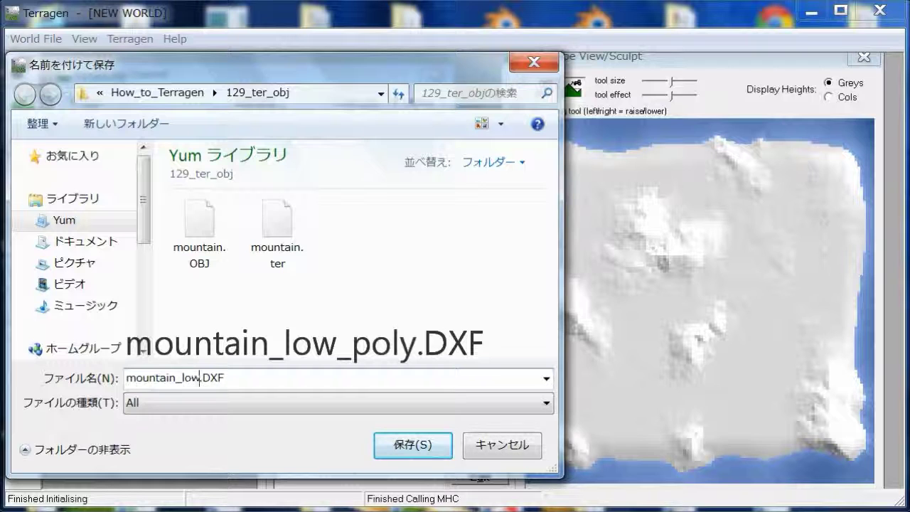
pyautogui.write('_poly')
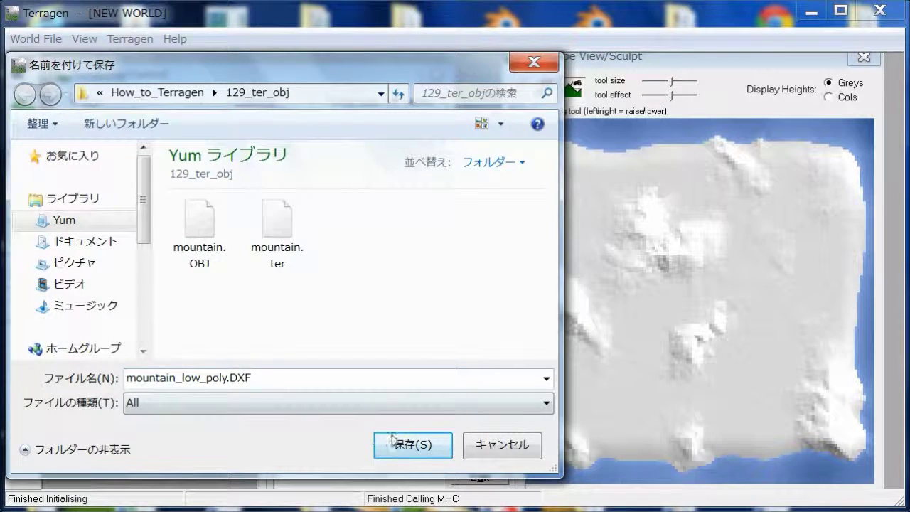
pyautogui.click(412, 446)
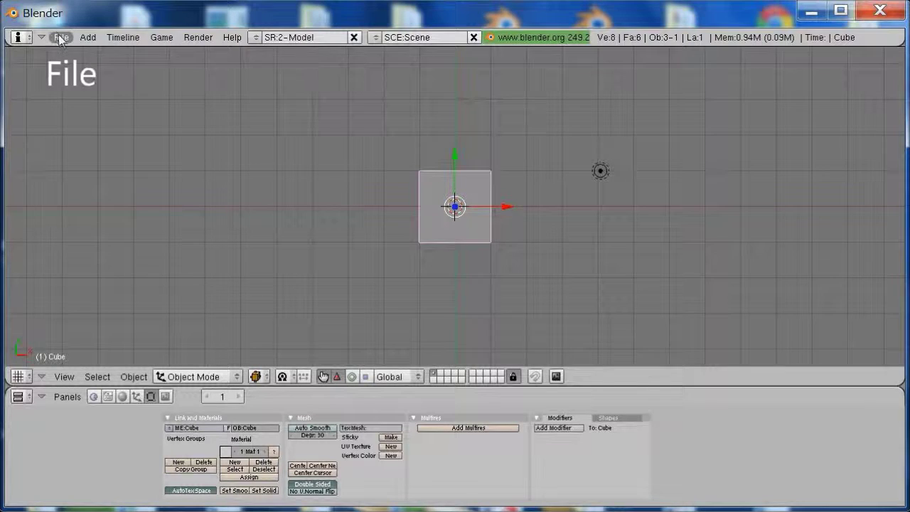
# Step: Import mountain_low_poly.DXF with Blender's Autodesk DXF importer into a new scene
pyautogui.click(61, 37)
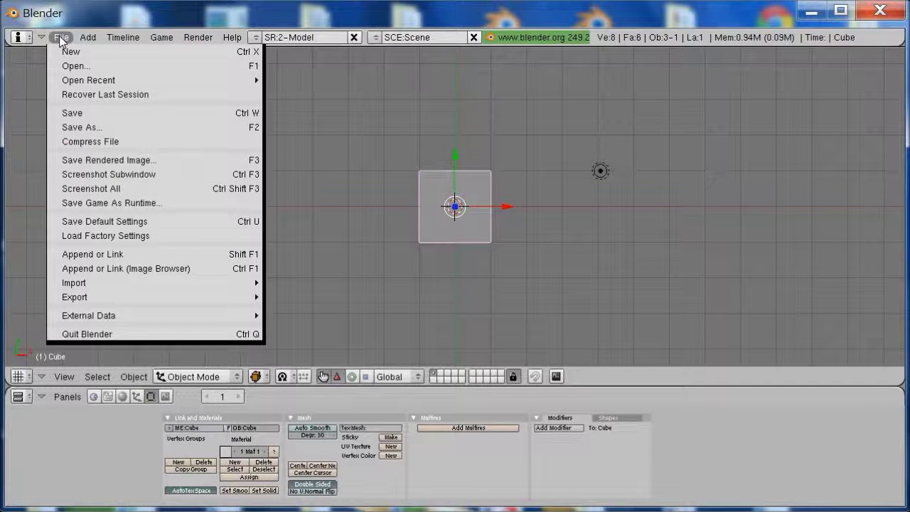
pyautogui.moveTo(74, 283)
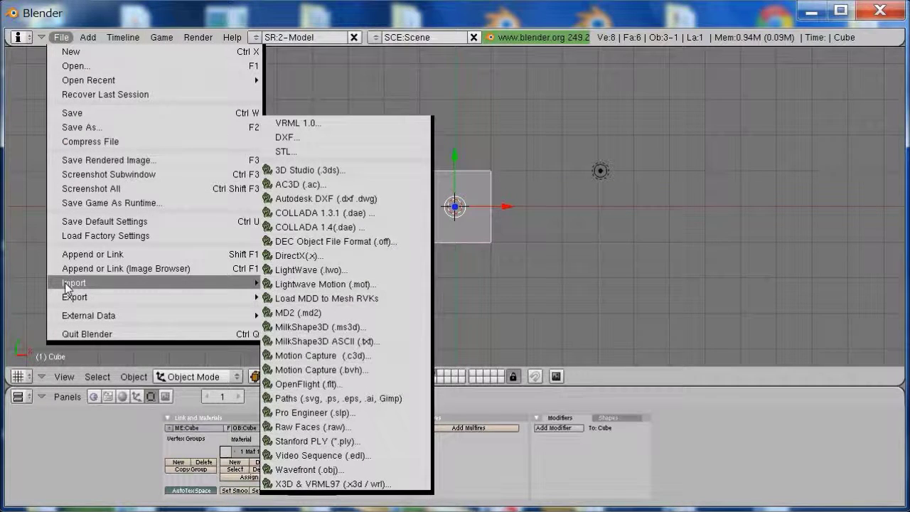
pyautogui.click(300, 198)
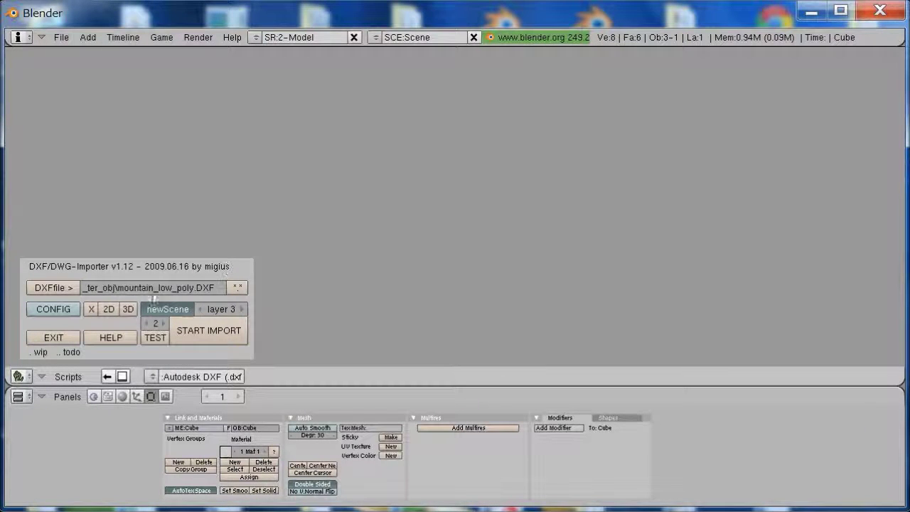
pyautogui.click(65, 287)
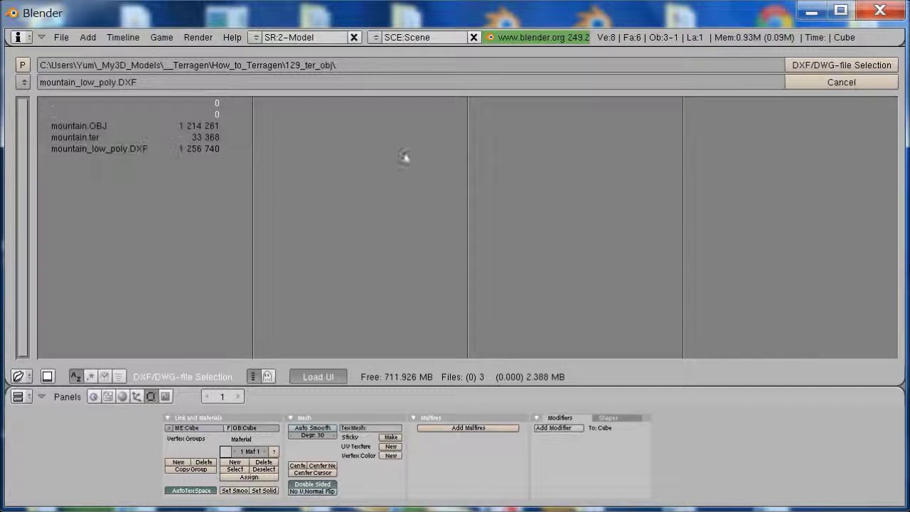
pyautogui.click(814, 66)
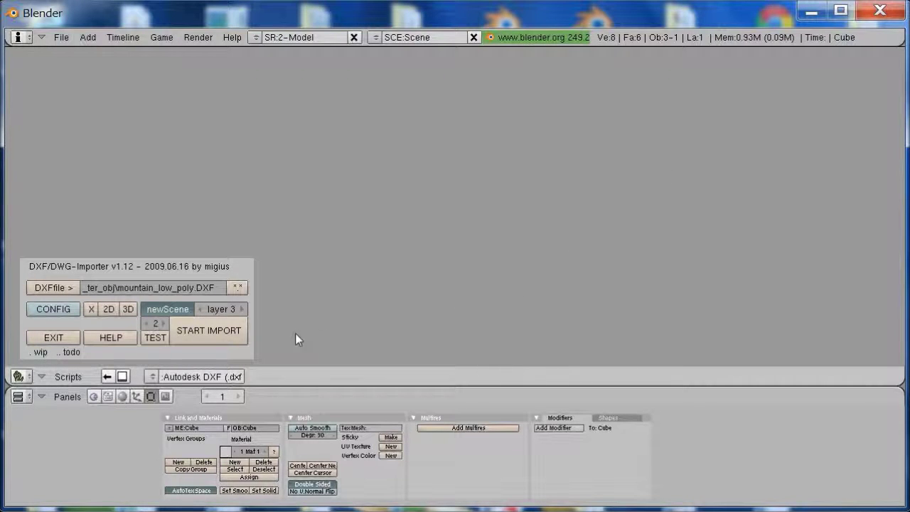
pyautogui.click(217, 338)
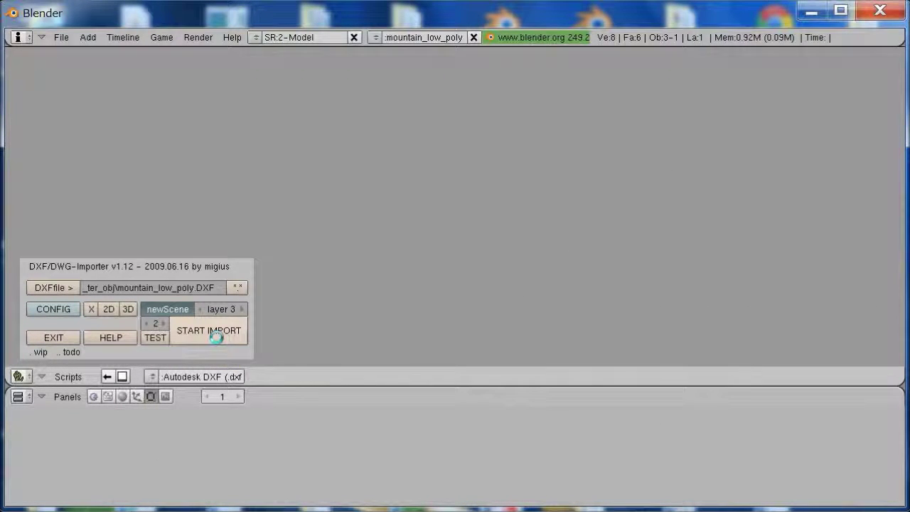
pyautogui.click(46, 339)
pyautogui.click(62, 381)
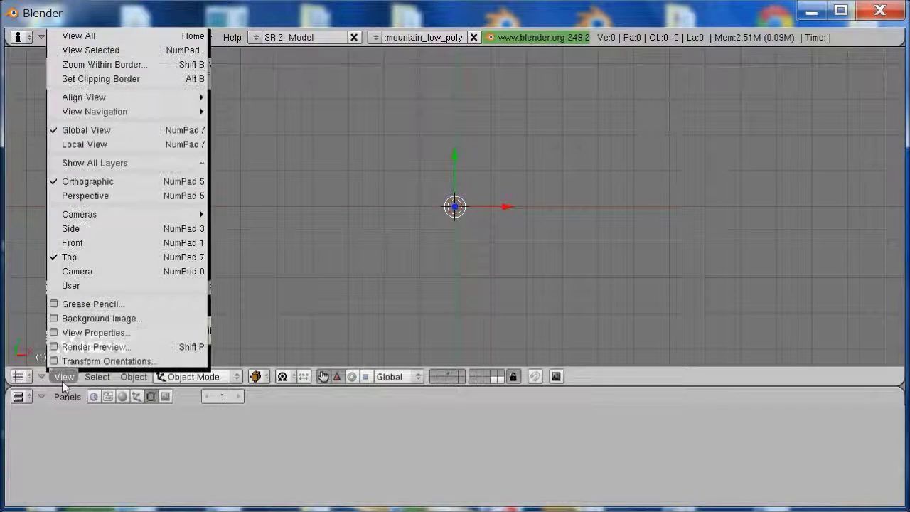
# Step: Frame the imported terrain, select pm_0 and add a Decimate modifier
pyautogui.click(97, 51)
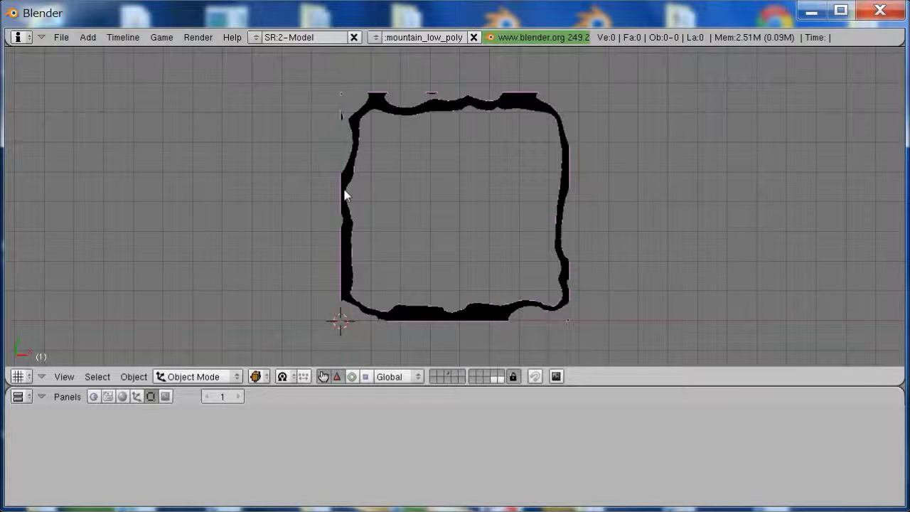
pyautogui.rightClick(344, 196)
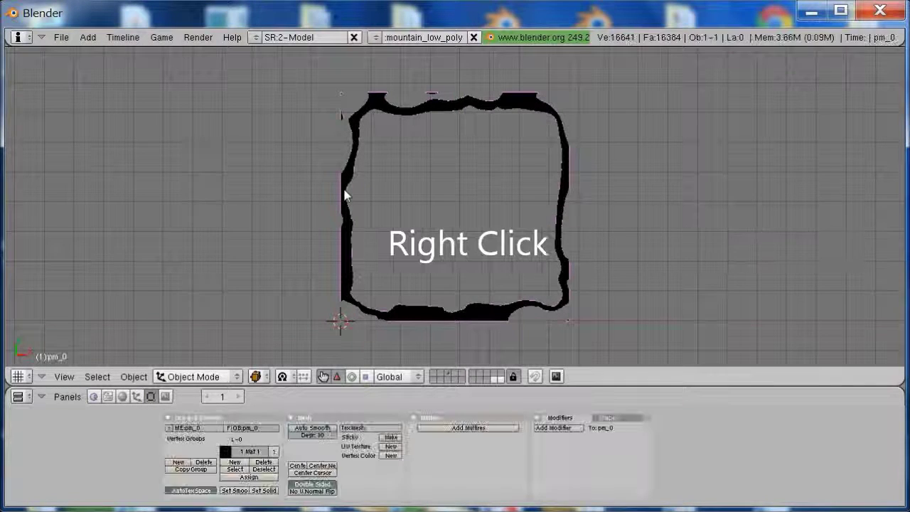
pyautogui.click(547, 429)
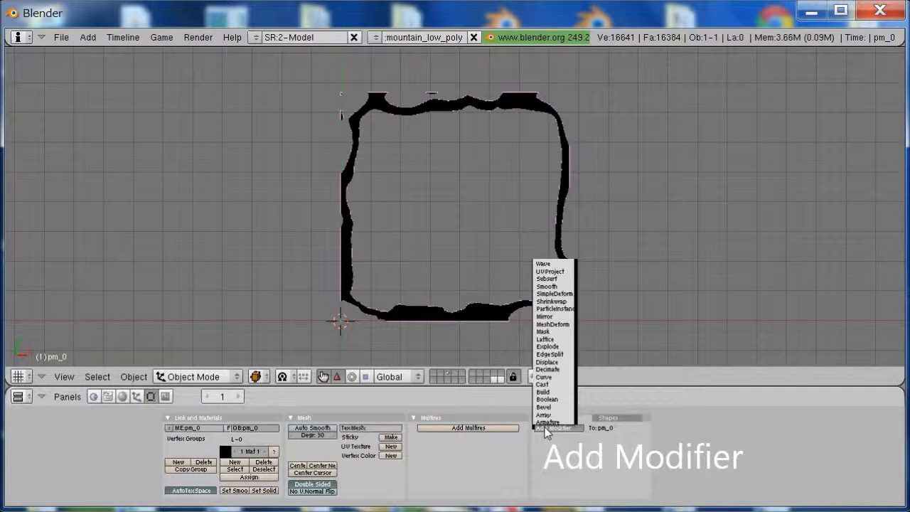
pyautogui.click(547, 370)
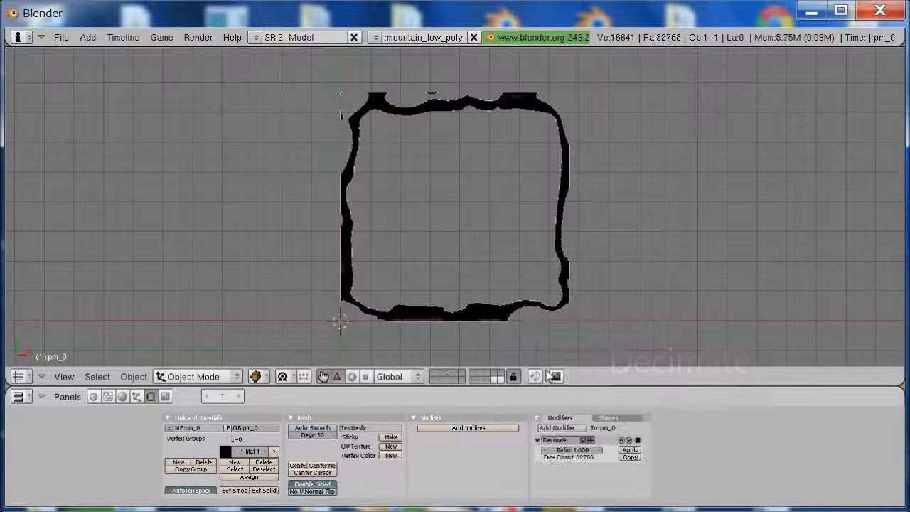
# Step: Lower the Decimate ratio to 0.200 and apply it, leaving 6553 faces
pyautogui.click(545, 451)
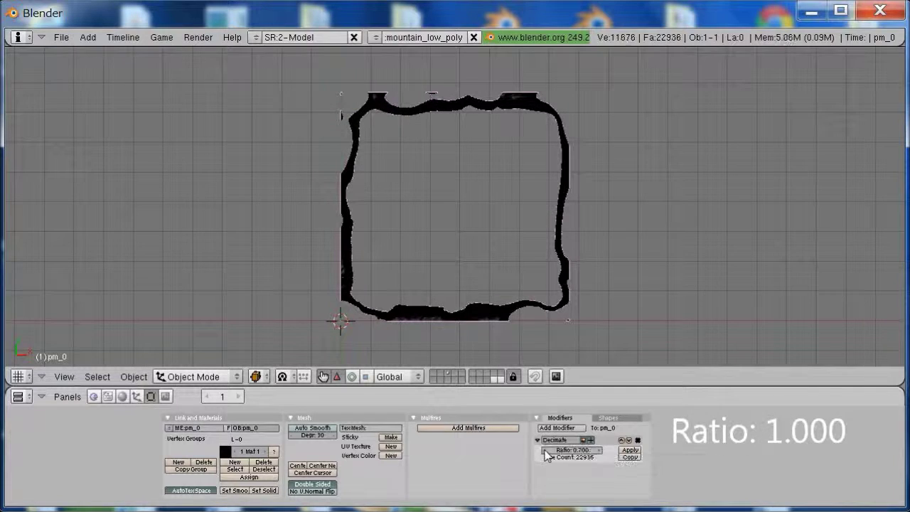
pyautogui.click(546, 451)
pyautogui.click(545, 451)
pyautogui.click(545, 451)
pyautogui.click(546, 451)
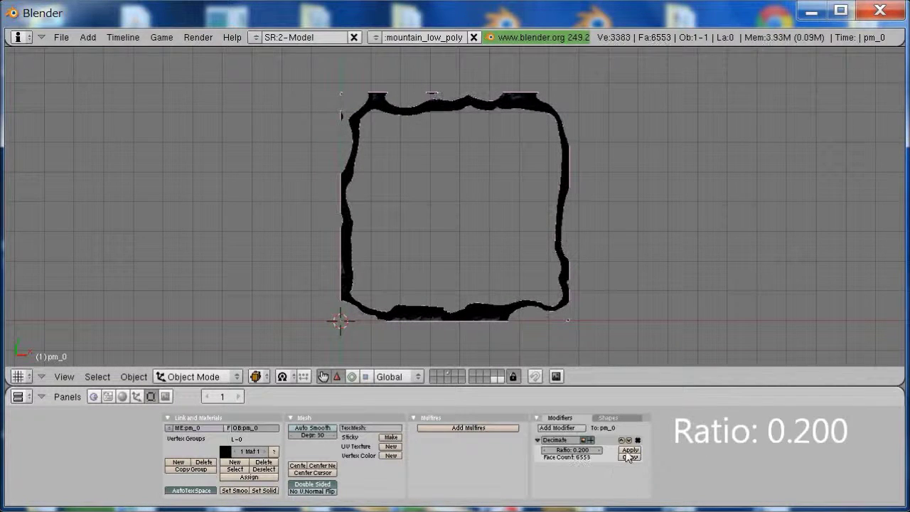
pyautogui.click(627, 452)
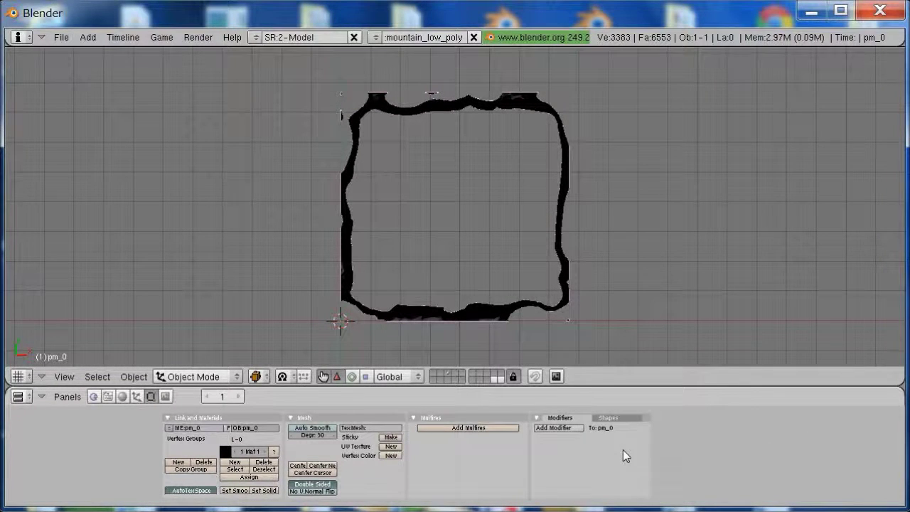
pyautogui.click(62, 36)
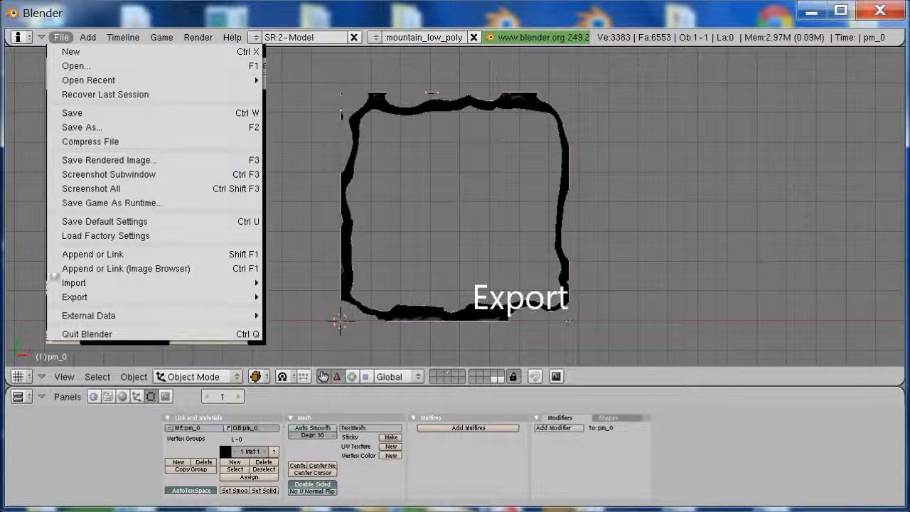
pyautogui.moveTo(75, 297)
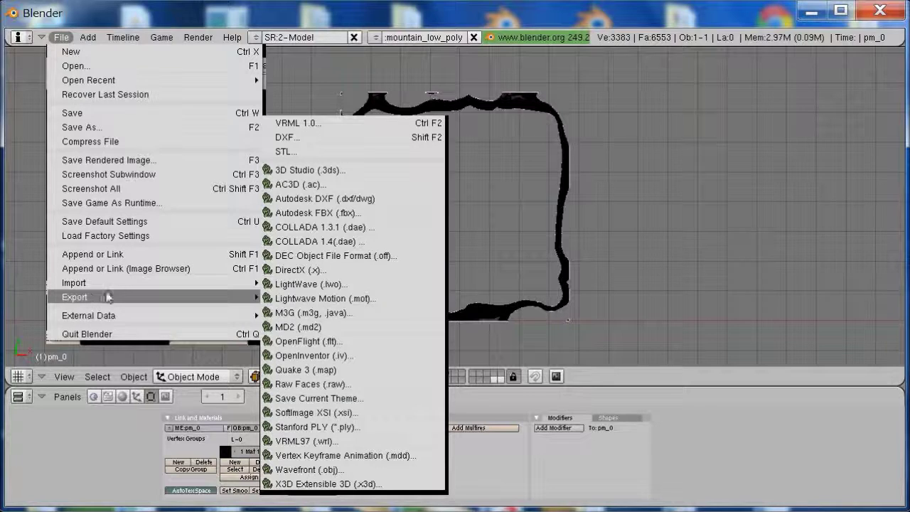
# Step: Target the 129_ter_obj folder and rename the export file to mountain_low_poly.obj
pyautogui.click(310, 470)
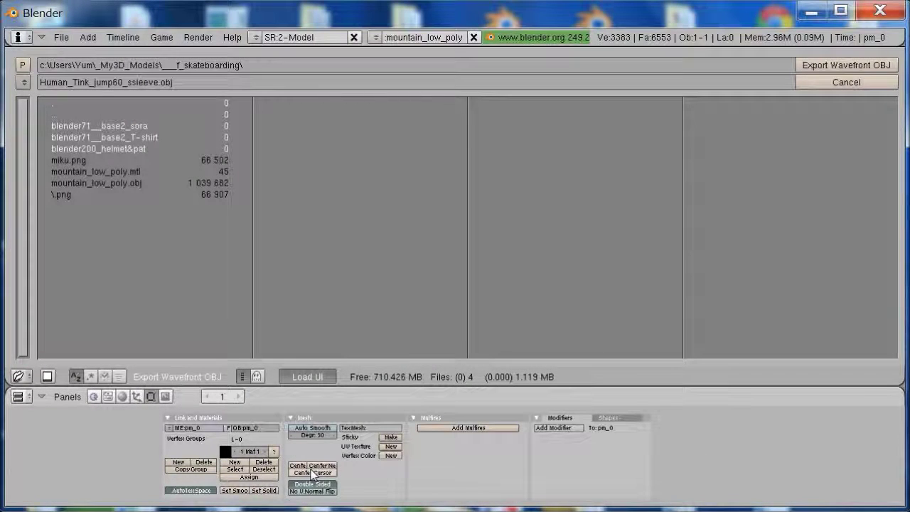
pyautogui.click(22, 66)
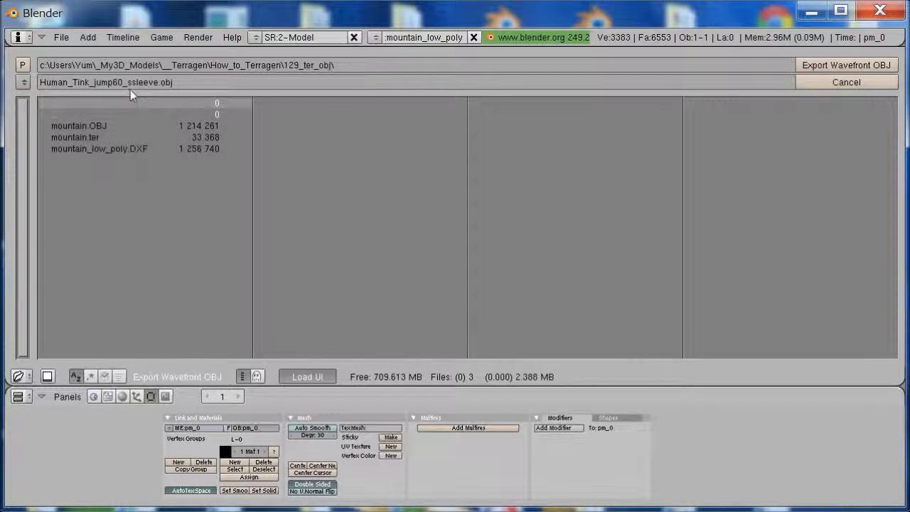
pyautogui.click(149, 85)
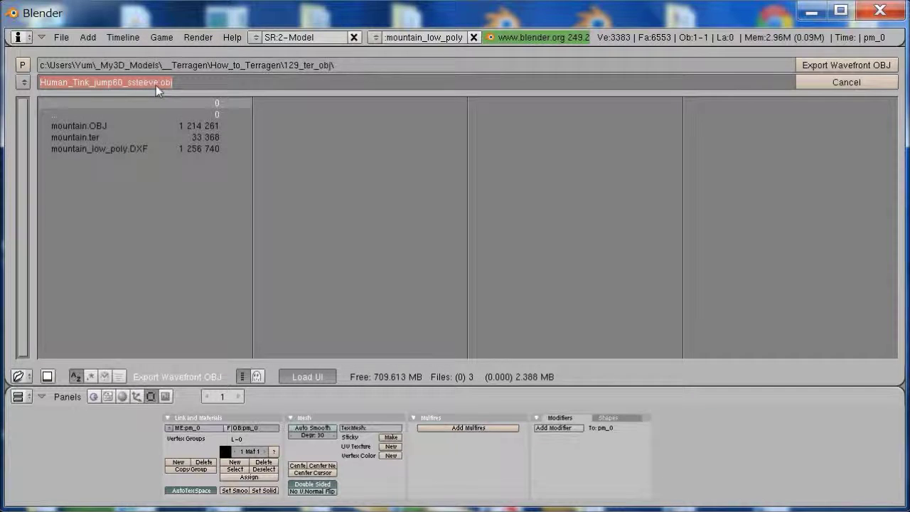
pyautogui.click(157, 85)
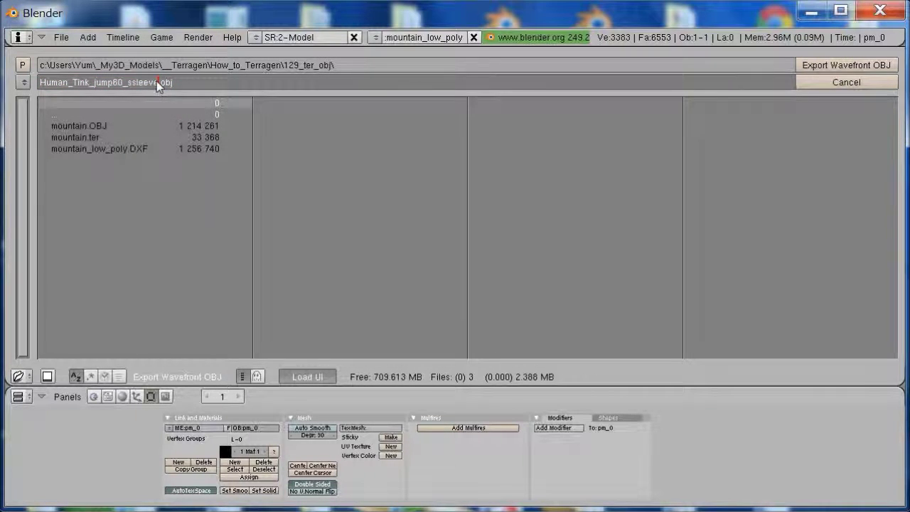
pyautogui.moveTo(157, 84); pyautogui.dragTo(40, 83)
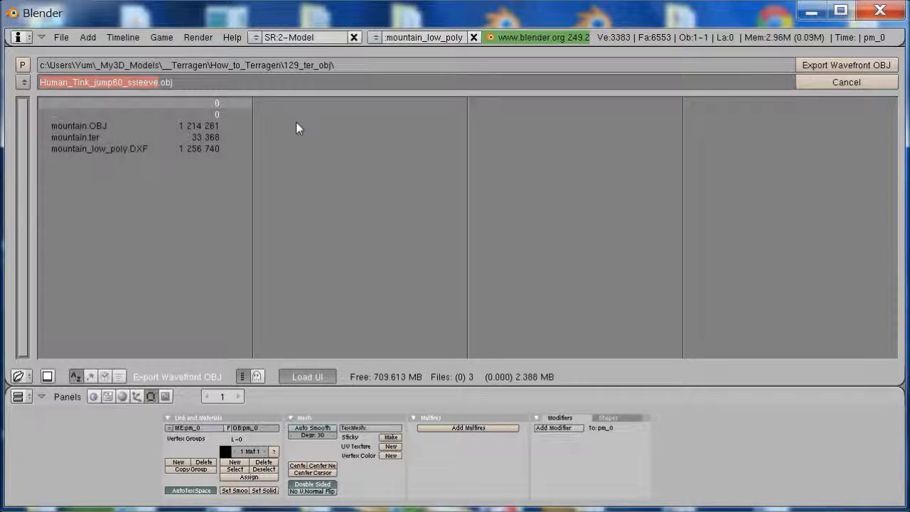
pyautogui.write('mountain_low_')
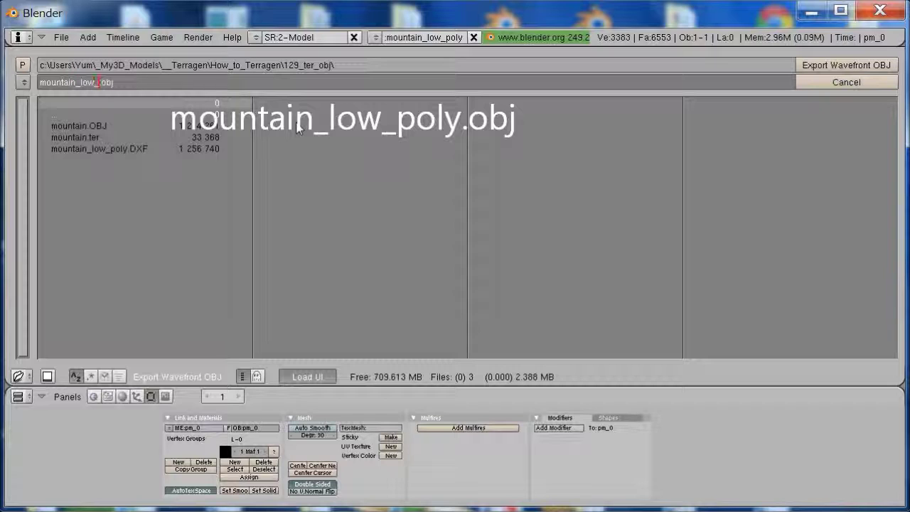
pyautogui.write('y')
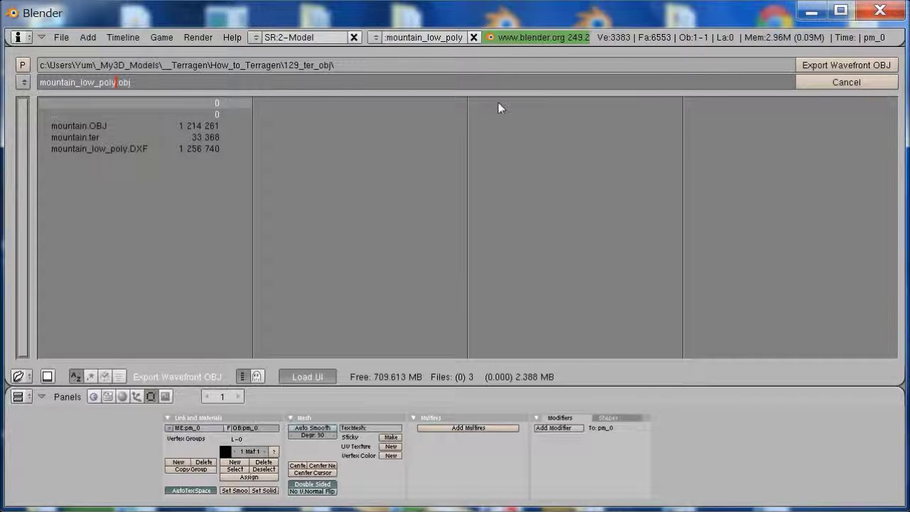
pyautogui.click(842, 66)
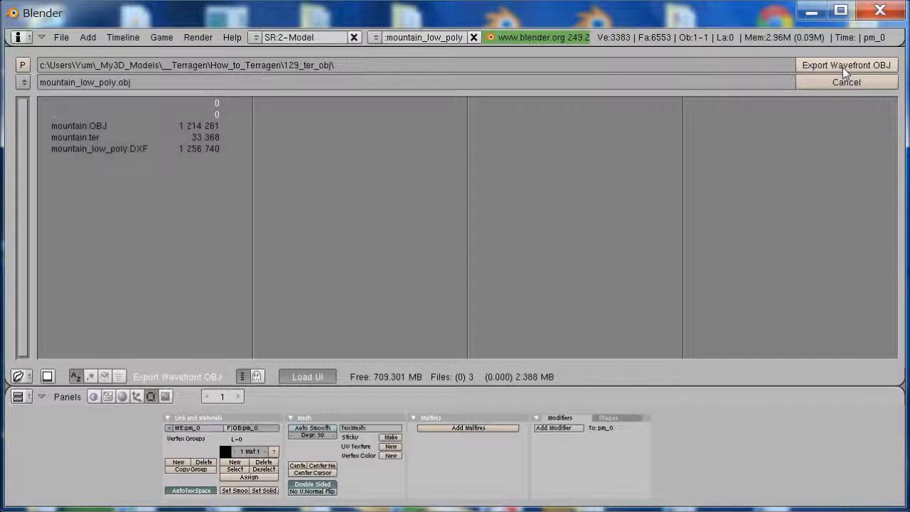
# Step: Export the OBJ with Rotate X90 turned off, then move Terragen's landscape window aside
pyautogui.click(843, 67)
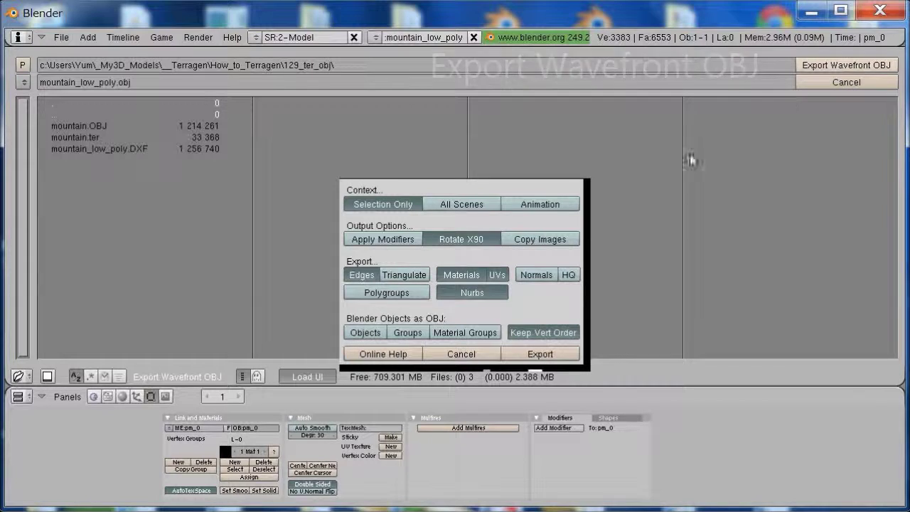
pyautogui.click(445, 241)
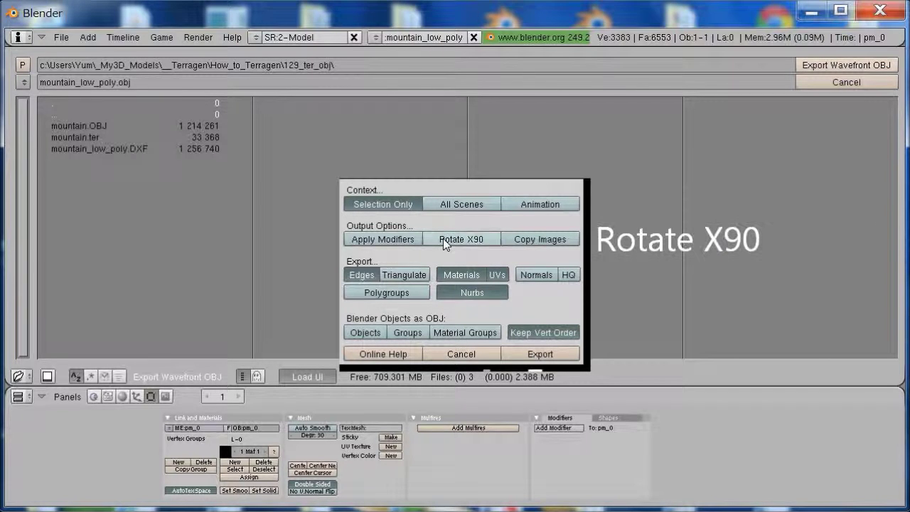
pyautogui.click(533, 356)
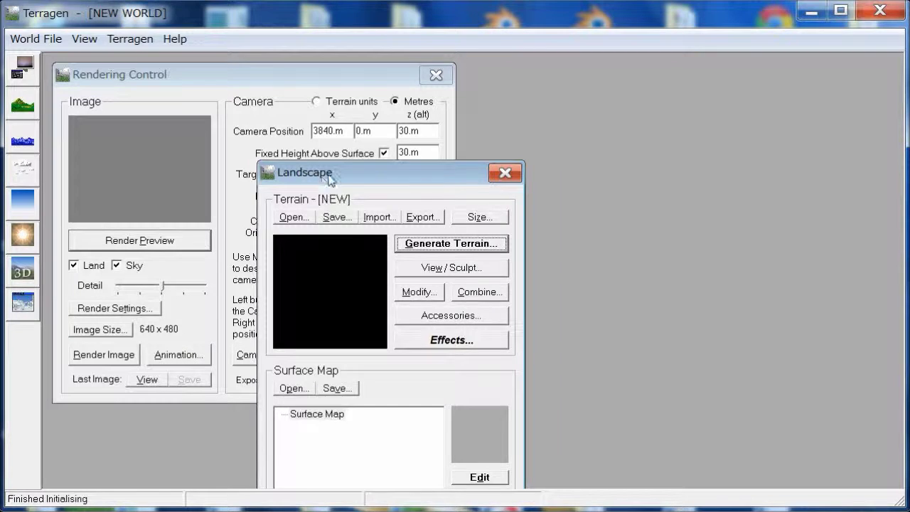
pyautogui.moveTo(328, 180)
pyautogui.mouseDown()
pyautogui.moveTo(519, 101)
pyautogui.moveTo(527, 84)
pyautogui.mouseUp()
# Step: Load mountain.ter into the Terragen landscape
pyautogui.click(496, 119)
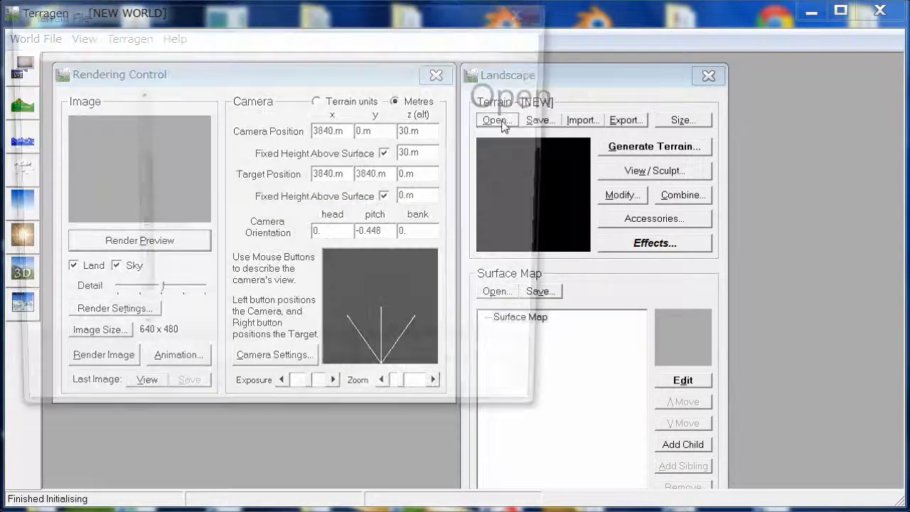
pyautogui.click(192, 180)
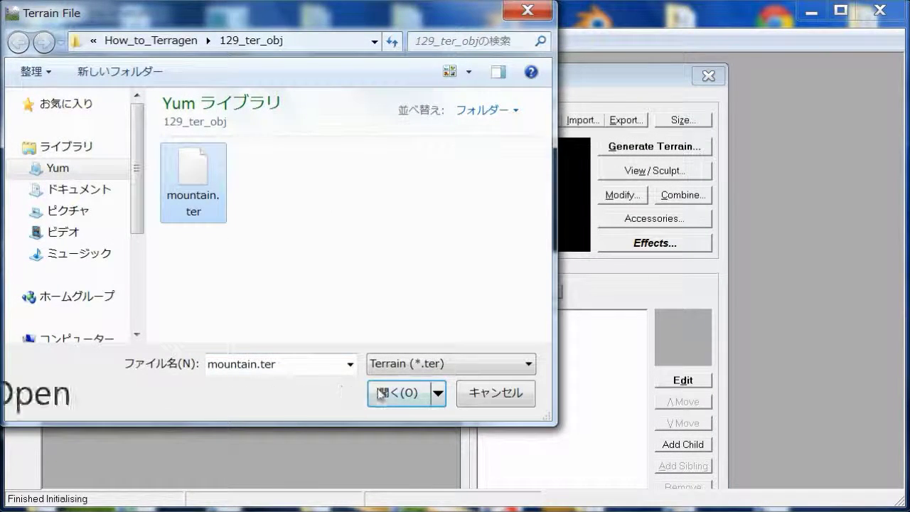
pyautogui.click(384, 393)
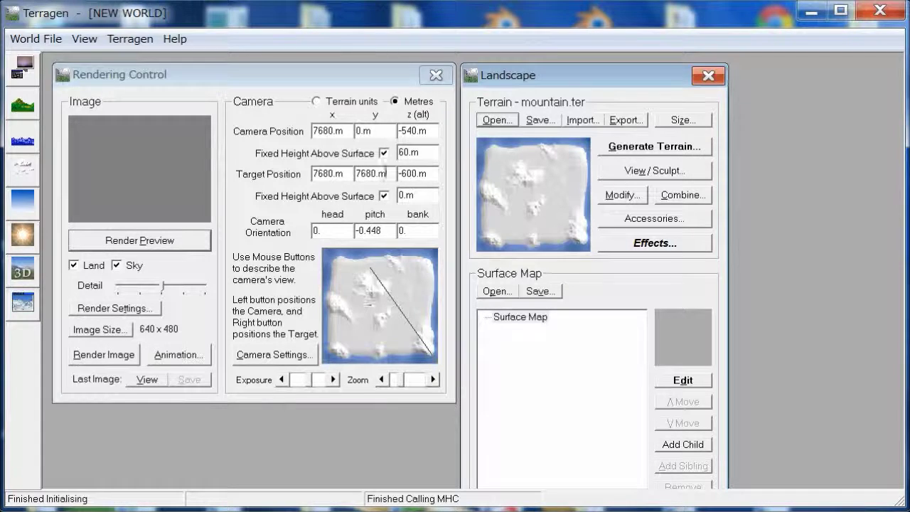
# Step: Fix the camera at 6200 m over the terrain centre, looking straight down, and bring up Water settings
pyautogui.moveTo(400, 156); pyautogui.dragTo(407, 156)
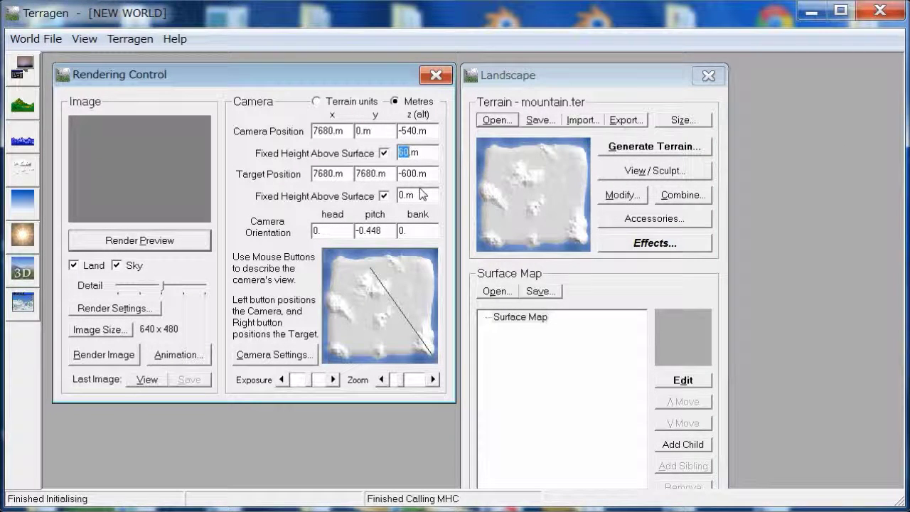
pyautogui.write('00')
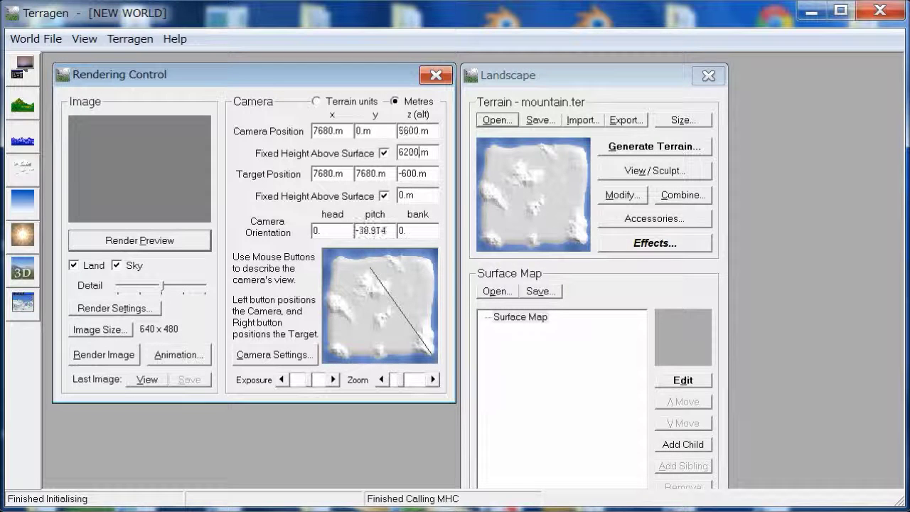
pyautogui.click(382, 310)
pyautogui.rightClick(382, 310)
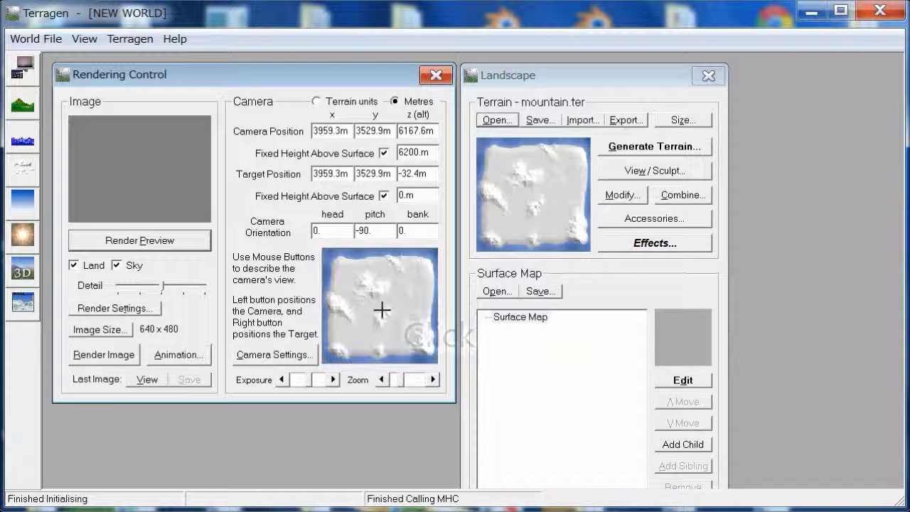
pyautogui.click(24, 143)
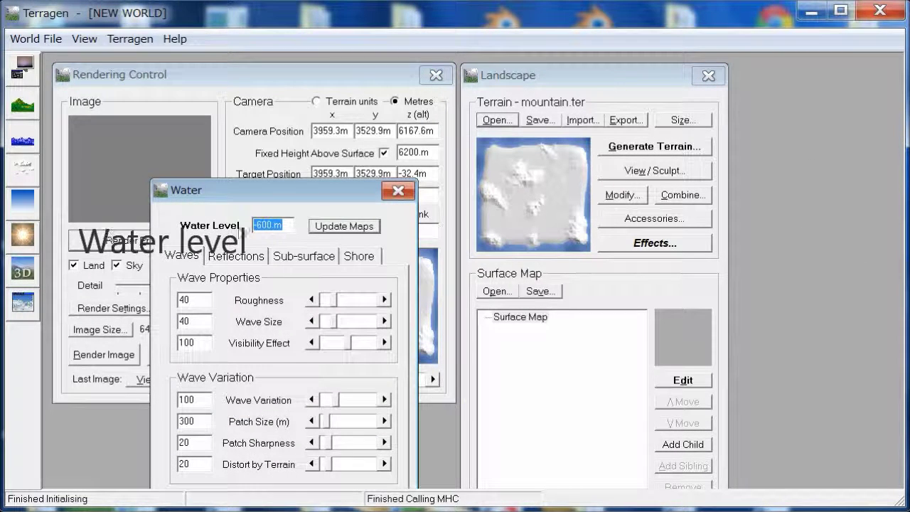
# Step: Change the water level to -100 m and update the maps
pyautogui.click(260, 225)
pyautogui.moveTo(257, 224); pyautogui.dragTo(262, 225)
pyautogui.press('BackSpace')
pyautogui.write('1')
pyautogui.click(325, 231)
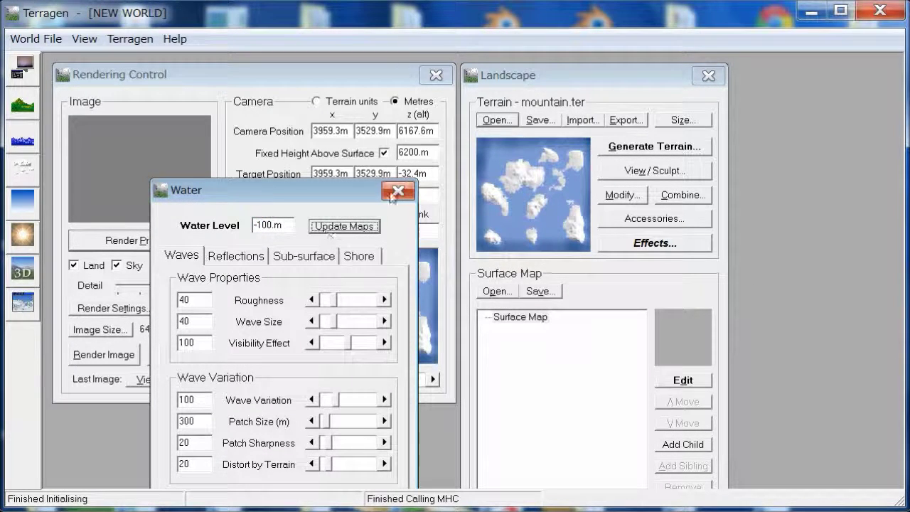
pyautogui.click(399, 190)
# Step: In Lighting Conditions, turn off terrain shadows and set sun altitude to 90
pyautogui.click(23, 235)
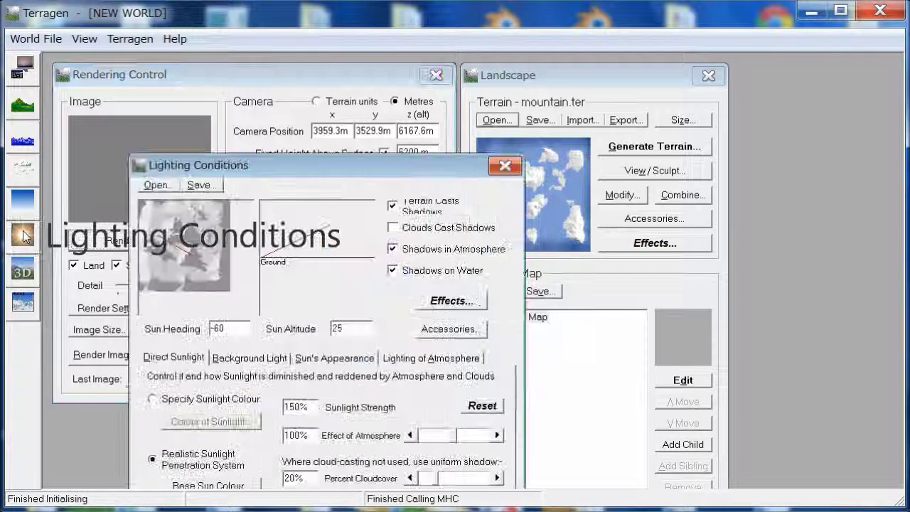
pyautogui.click(392, 206)
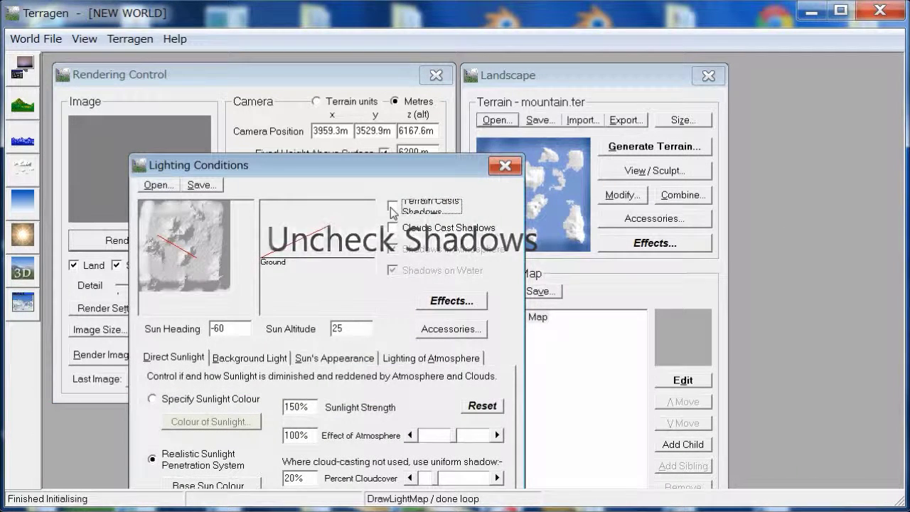
pyautogui.doubleClick(341, 328)
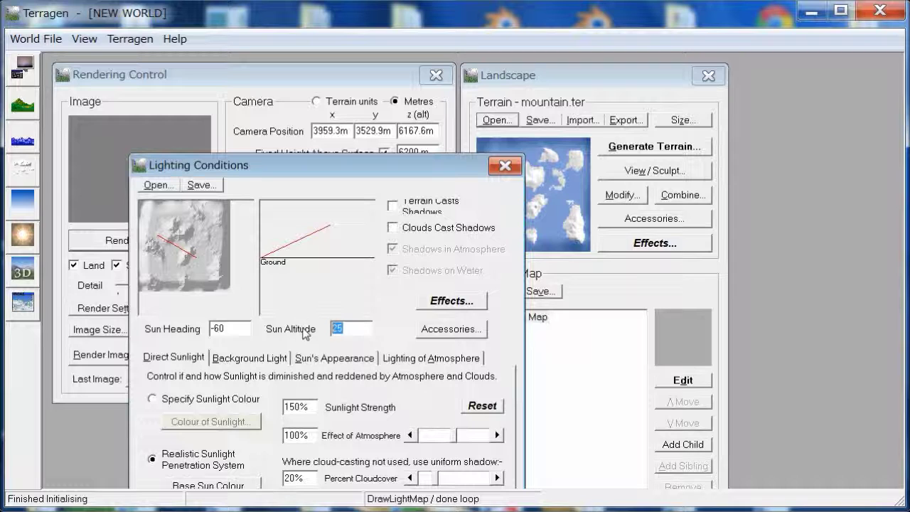
pyautogui.write('90')
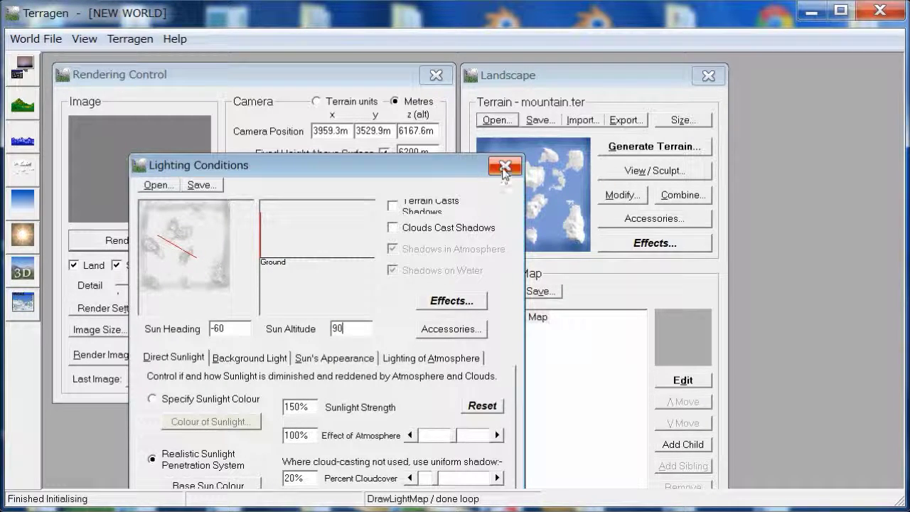
pyautogui.click(505, 167)
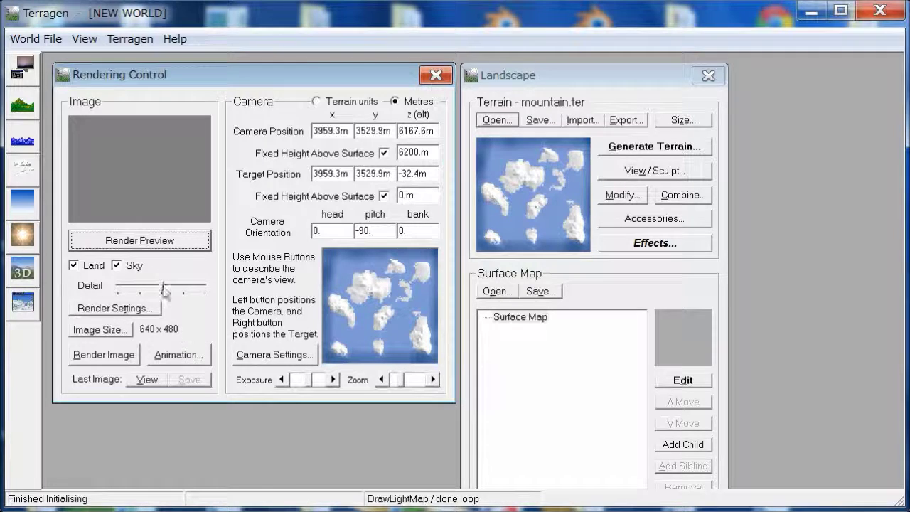
# Step: Untick Sky, push Detail to maximum, and set image width and height to 800
pyautogui.click(117, 265)
pyautogui.moveTo(163, 287); pyautogui.dragTo(208, 292)
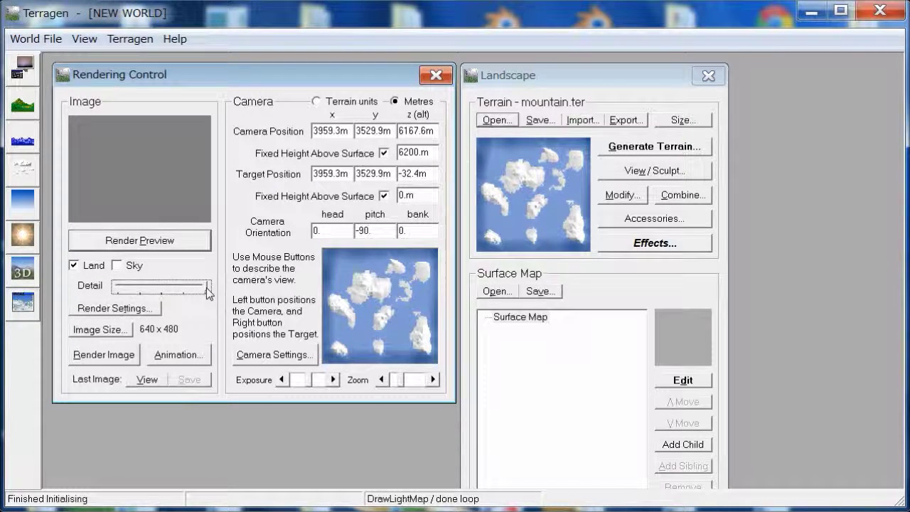
pyautogui.click(103, 332)
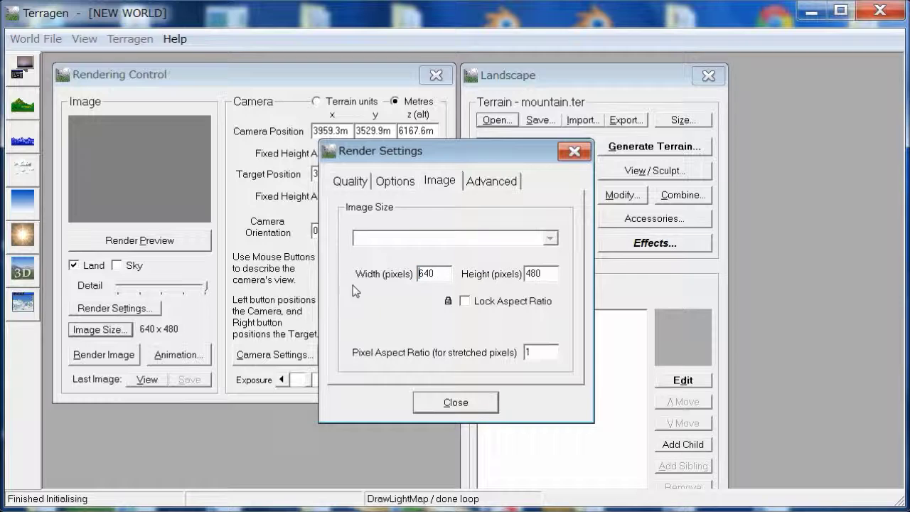
pyautogui.moveTo(442, 273); pyautogui.dragTo(403, 271)
pyautogui.write('800')
pyautogui.write('800')
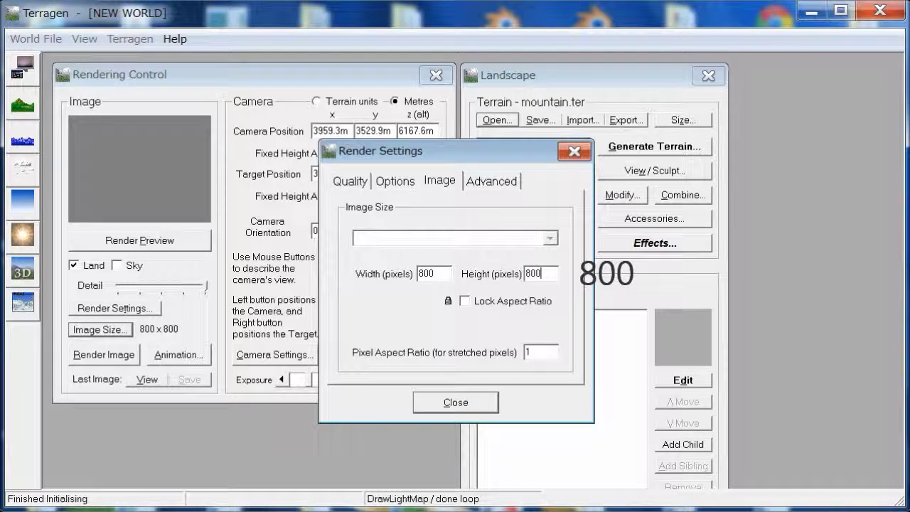
pyautogui.click(430, 404)
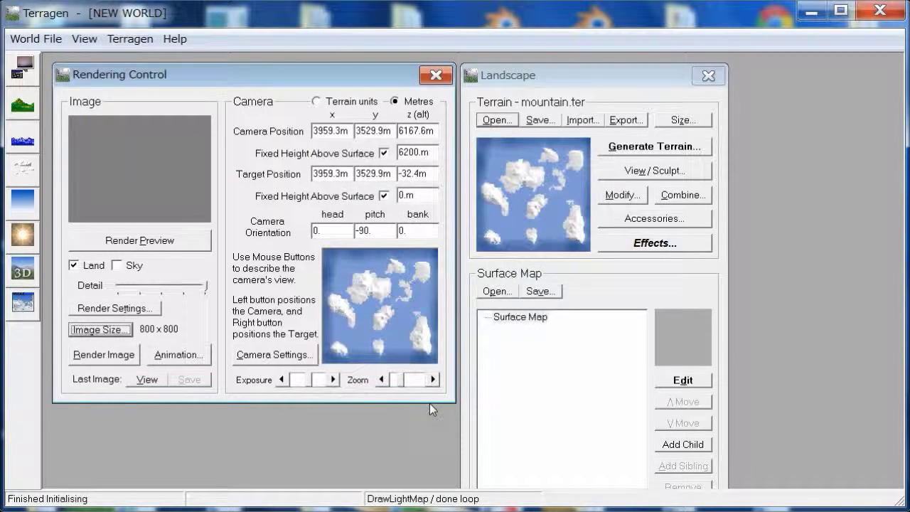
# Step: Render the overhead terrain and save the image as mountain.bmp
pyautogui.click(105, 355)
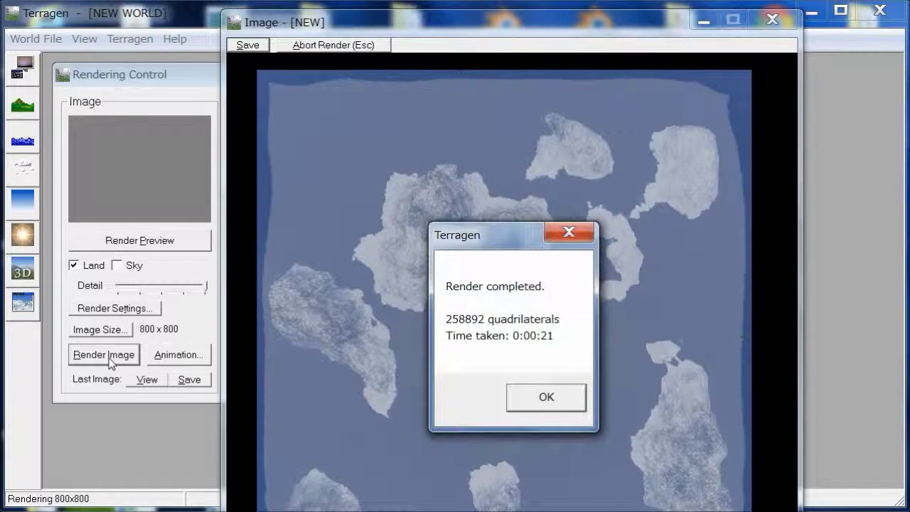
pyautogui.click(519, 396)
pyautogui.click(256, 45)
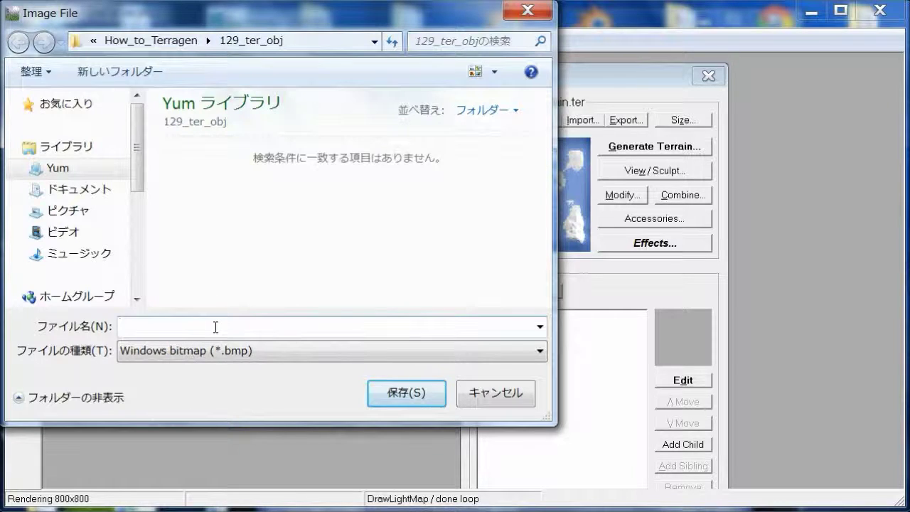
pyautogui.write('mountain')
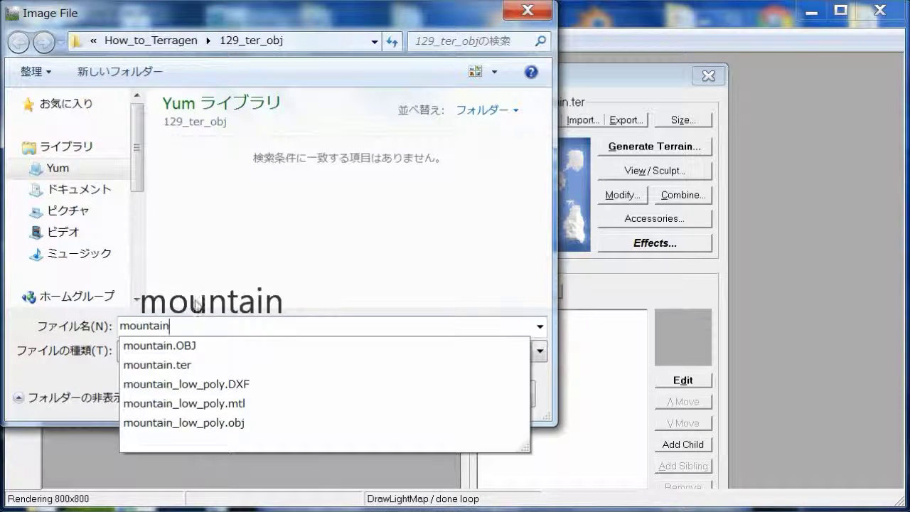
pyautogui.click(199, 288)
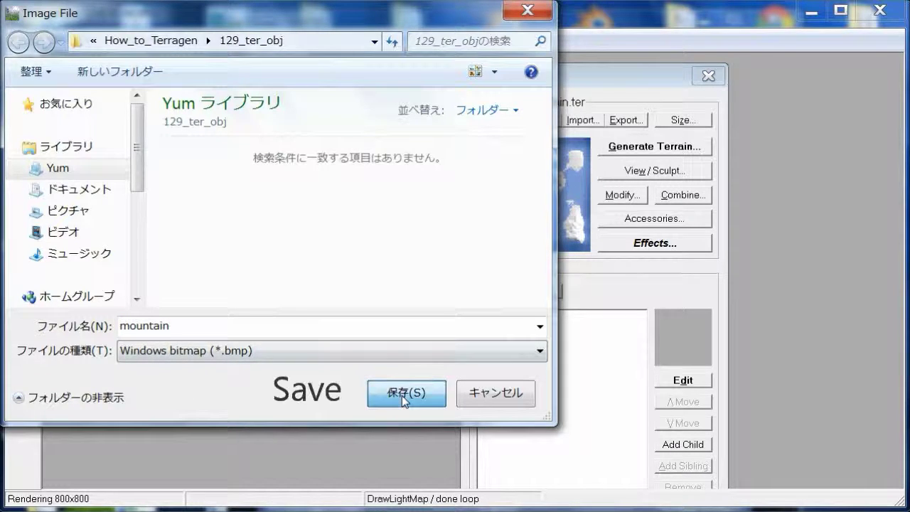
pyautogui.click(402, 396)
pyautogui.click(679, 395)
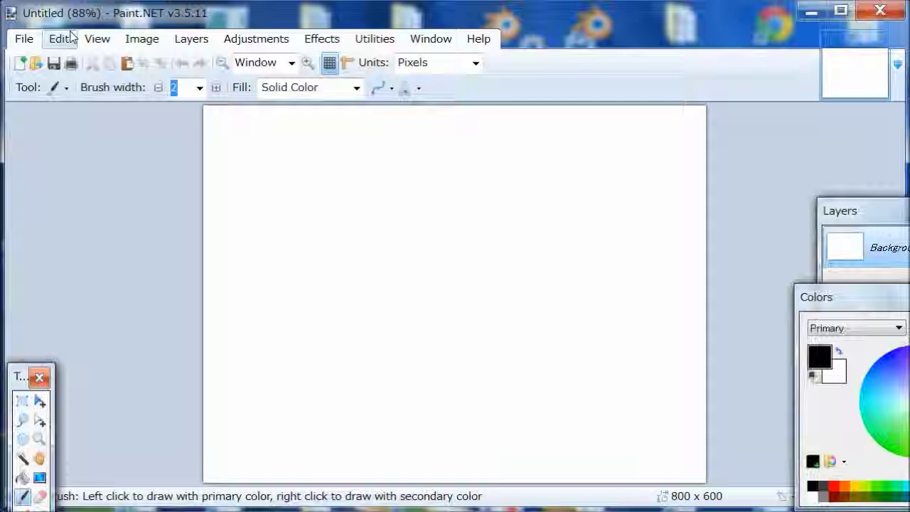
# Step: Open mountain.bmp from the terrain folder in Paint.NET
pyautogui.click(30, 41)
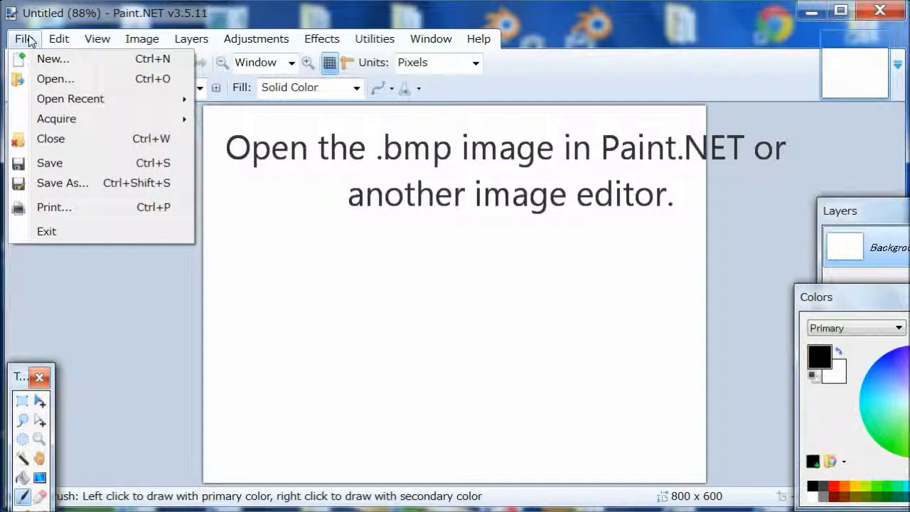
pyautogui.click(55, 80)
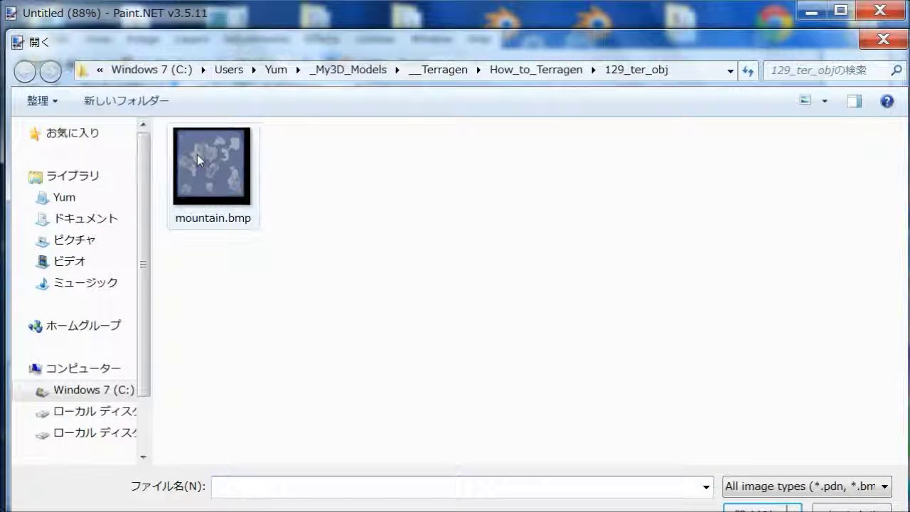
pyautogui.click(201, 159)
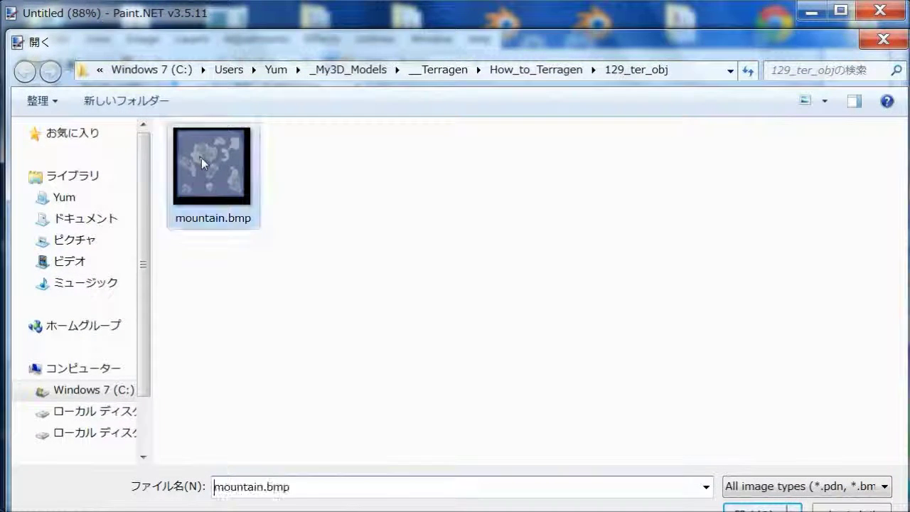
pyautogui.click(743, 508)
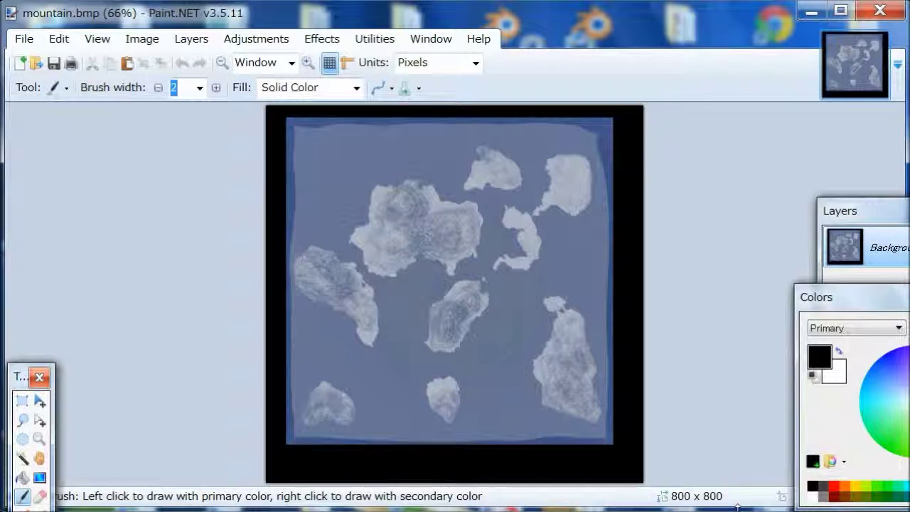
# Step: Rectangle-select the texture inside the black border and crop to the selection
pyautogui.click(22, 401)
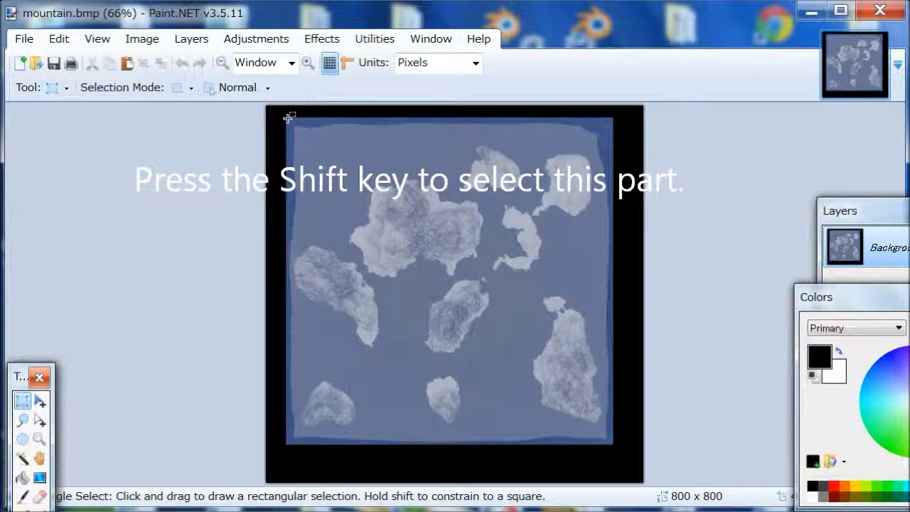
pyautogui.moveTo(290, 118); pyautogui.dragTo(610, 446)
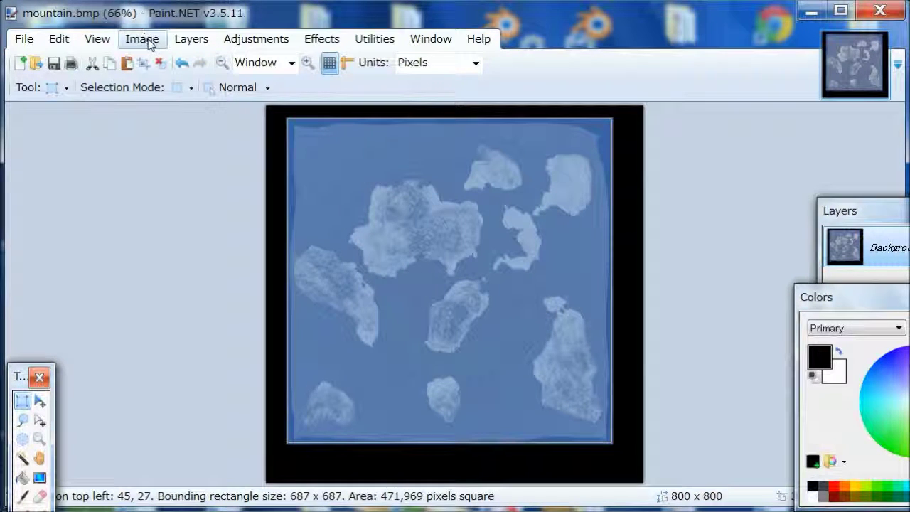
pyautogui.click(148, 40)
pyautogui.click(158, 58)
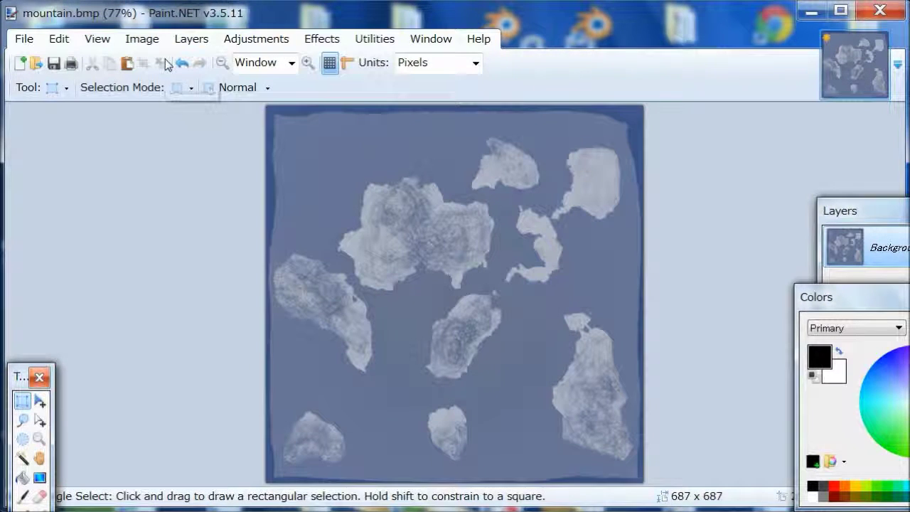
# Step: Save the cropped image as mountain.jpg in JPEG format at quality 95
pyautogui.click(31, 41)
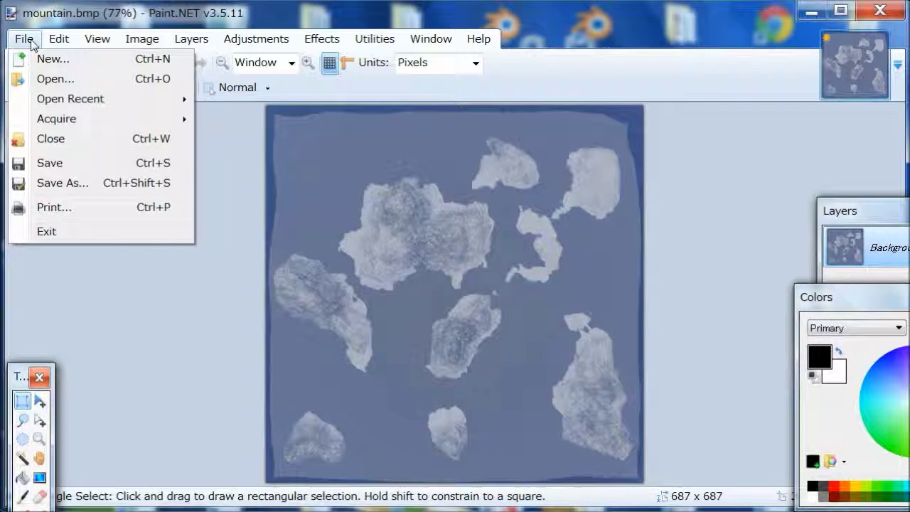
pyautogui.click(61, 182)
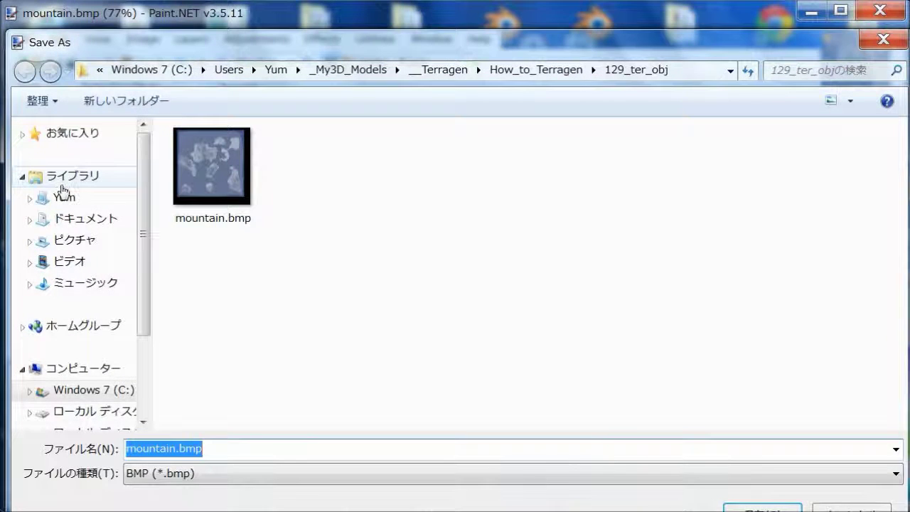
pyautogui.click(896, 473)
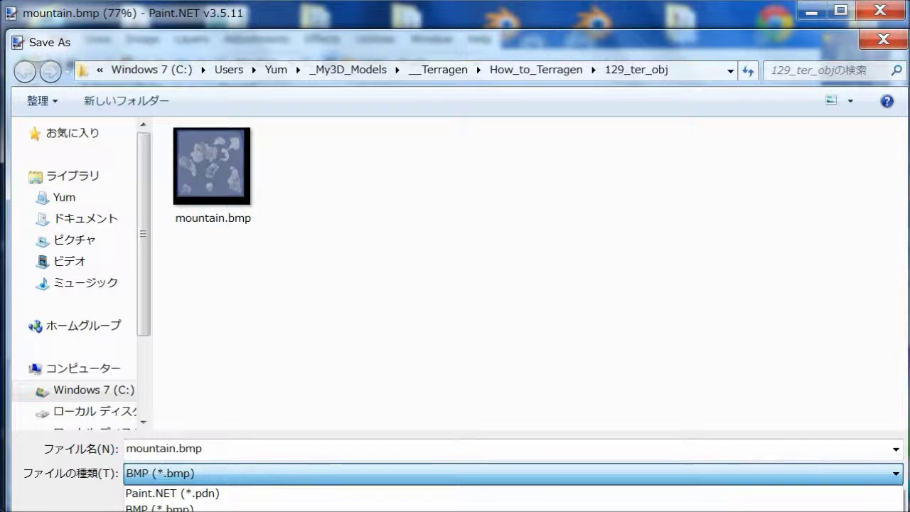
pyautogui.press('Down')
pyautogui.press('Down')
pyautogui.press('Return')
pyautogui.press('Return')
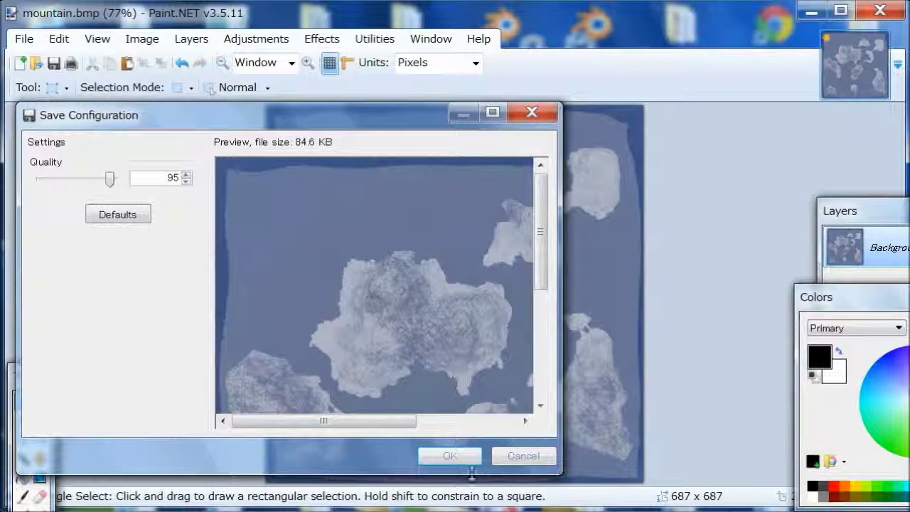
pyautogui.click(459, 459)
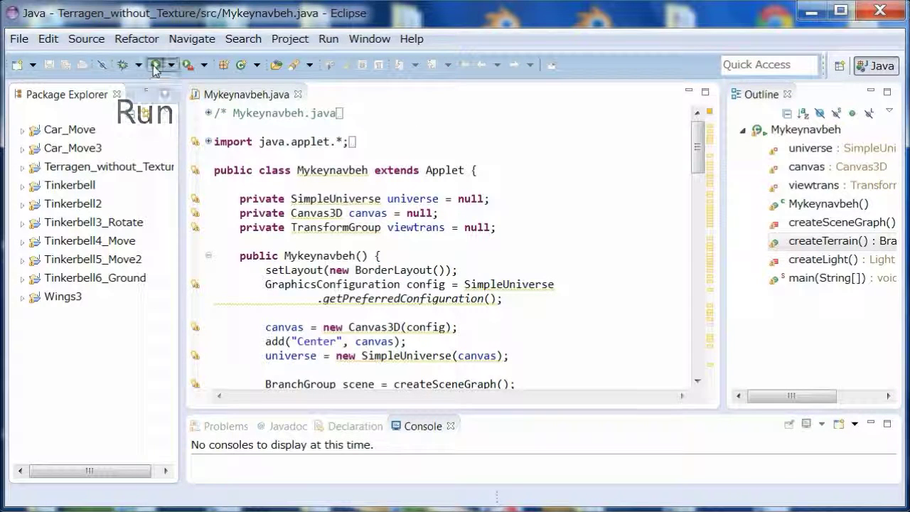
# Step: Launch Mykeynavbeh from the Run toolbar button to view the terrain
pyautogui.click(155, 65)
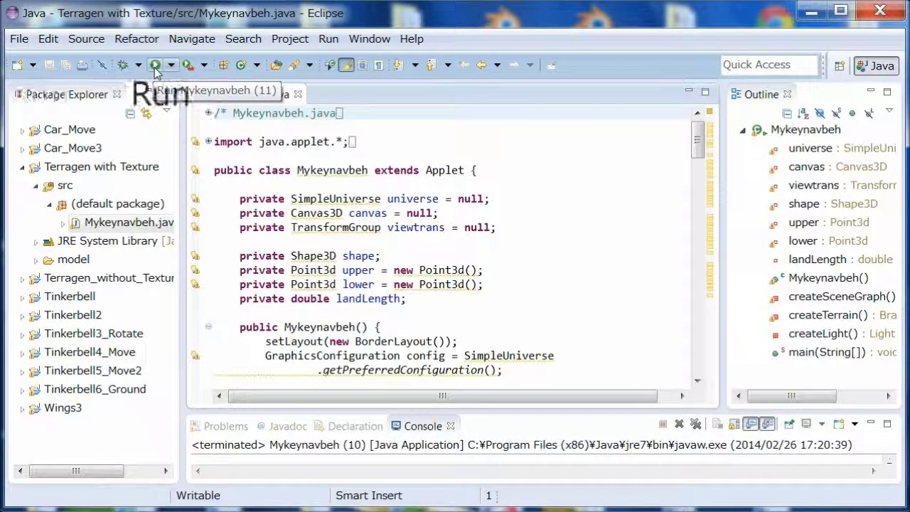
# Step: Run Mykeynavbeh again to view the textured terrain
pyautogui.click(154, 64)
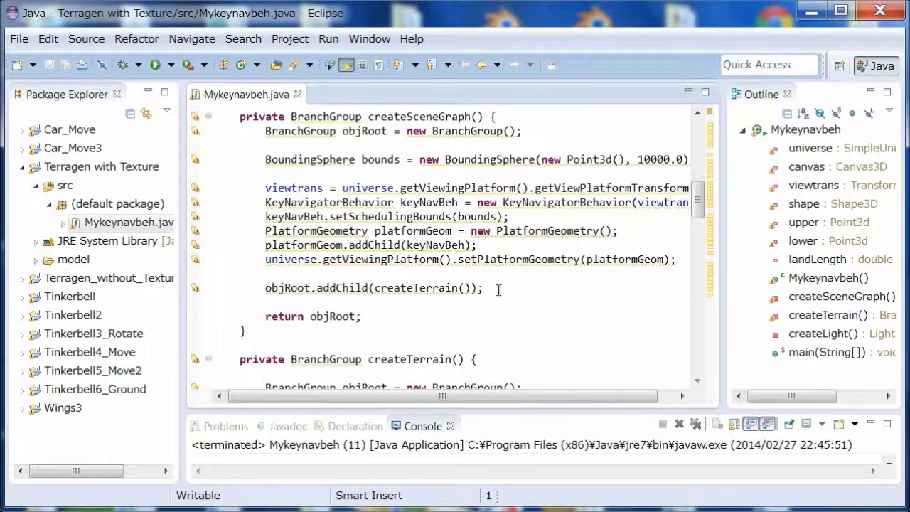
# Step: Paste white Background code after objRoot.addChild(createTerrain()); then save and run
pyautogui.click(498, 288)
pyautogui.press('Return')
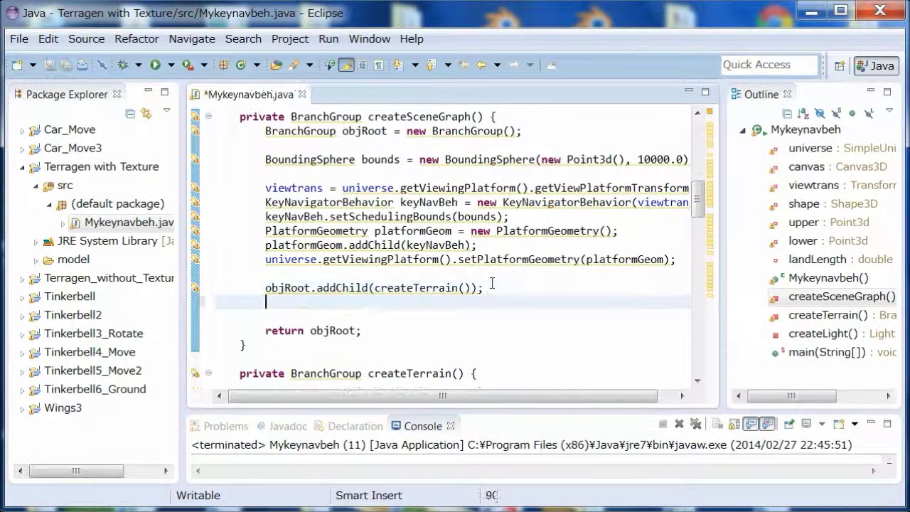
pyautogui.press('Return')
pyautogui.write('Background background = new Background(); background.setColor(1.0f, 1.0f, 1.0f); background.setApplicationBounds(bounds); objRoot.addChild(background);')
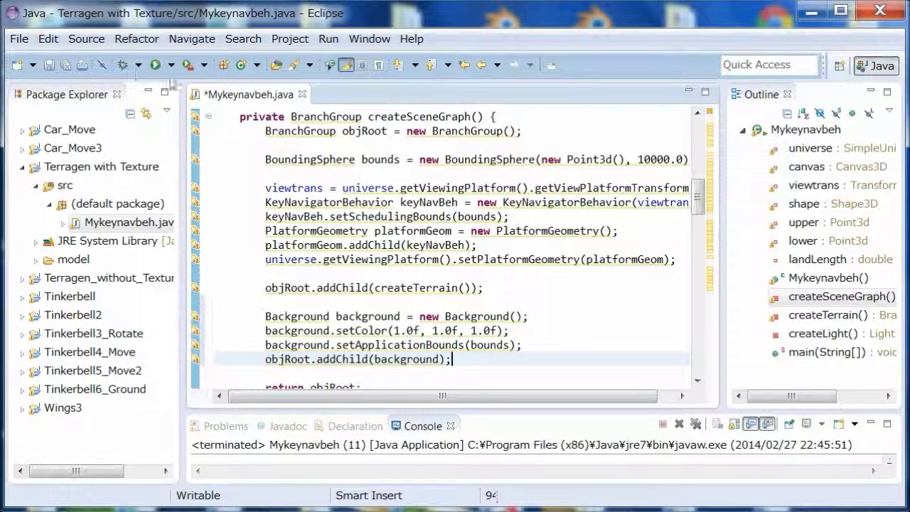
pyautogui.click(158, 68)
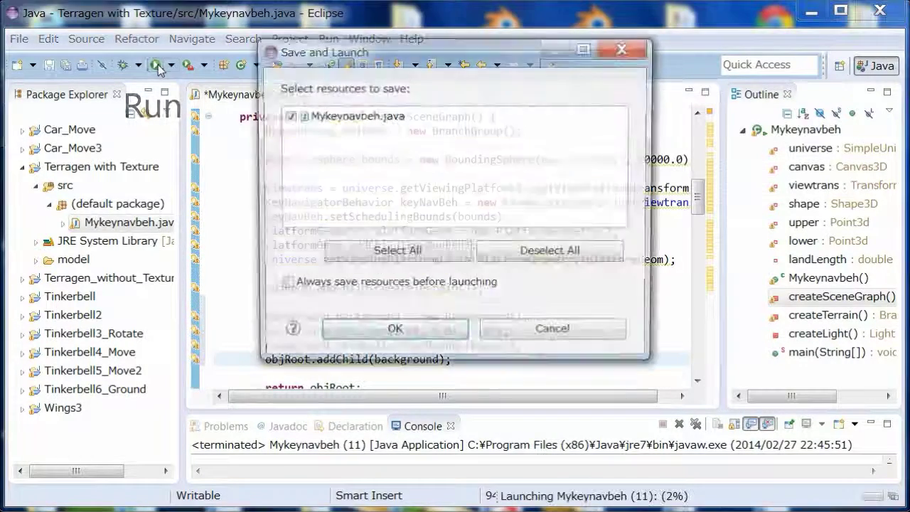
pyautogui.click(409, 335)
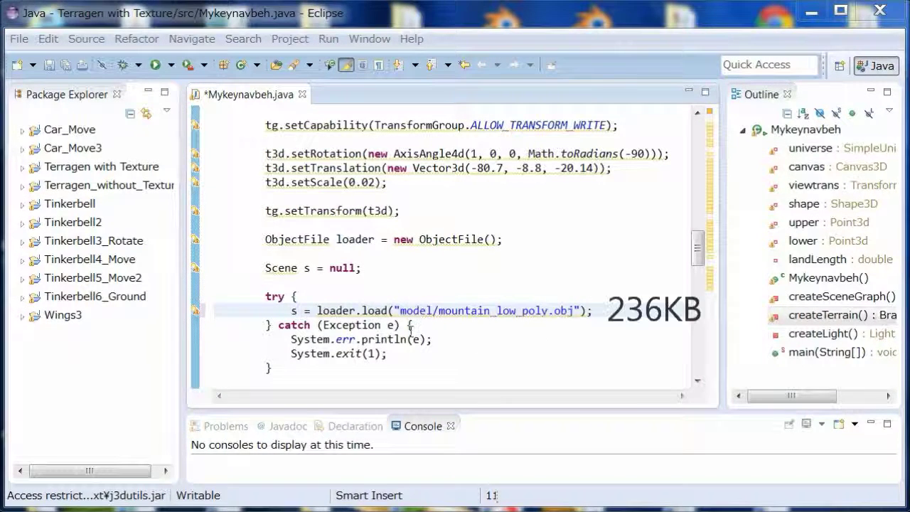
# Step: Save and run the program again, then select _low_poly in the model file name
pyautogui.click(155, 65)
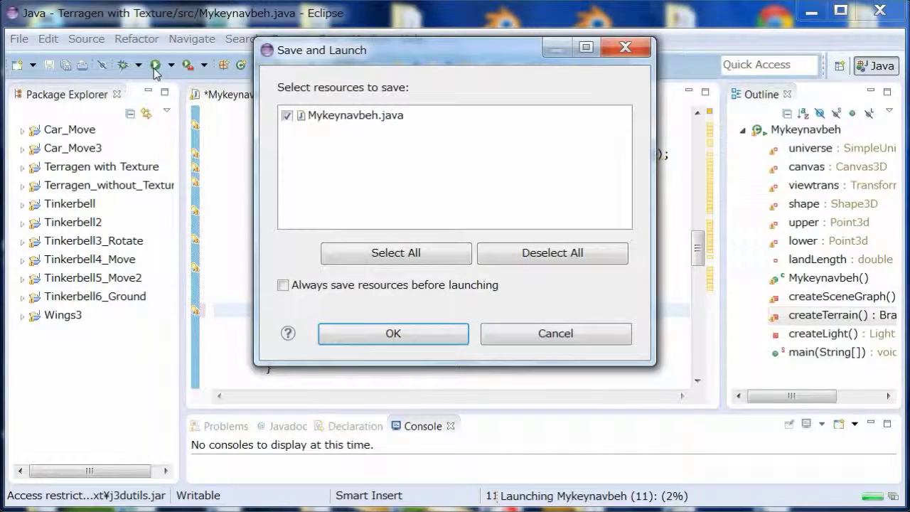
pyautogui.click(374, 331)
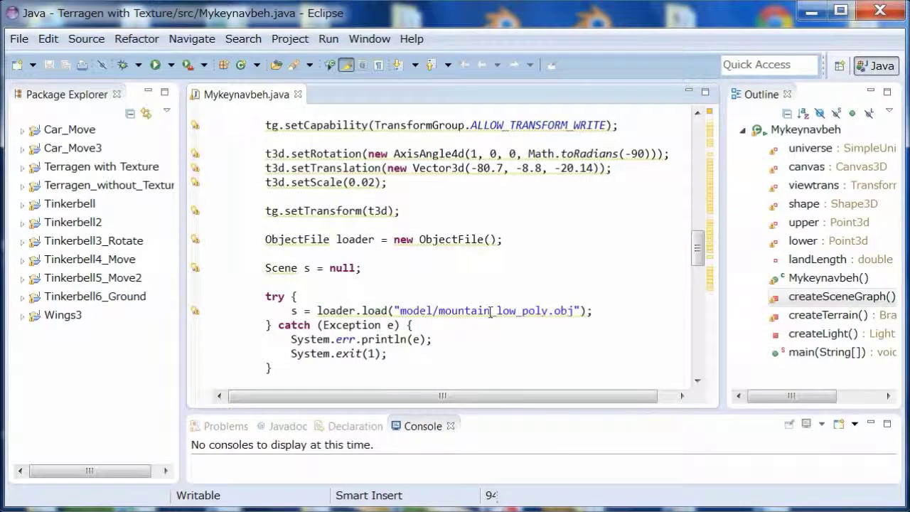
pyautogui.moveTo(490, 311); pyautogui.dragTo(548, 310)
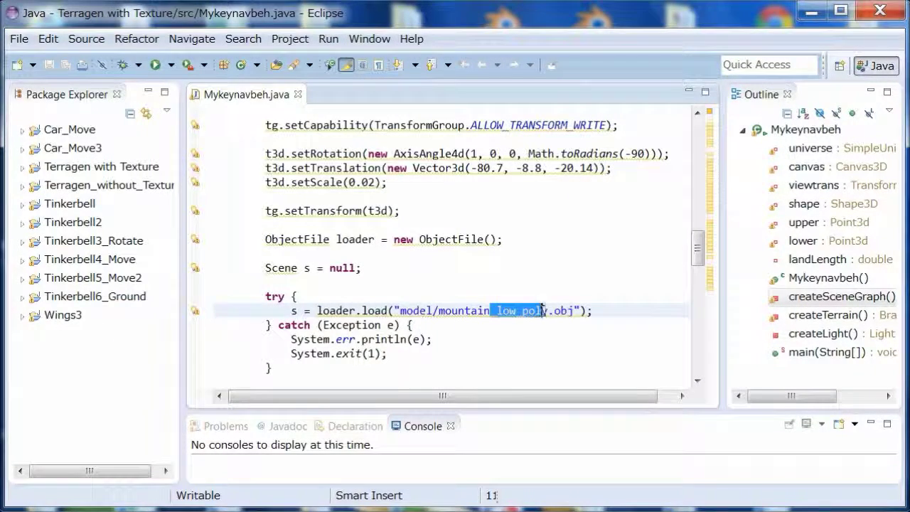
# Step: Remove _low_poly so the loader reads model/mountain.obj, then save and run the program
pyautogui.press('BackSpace')
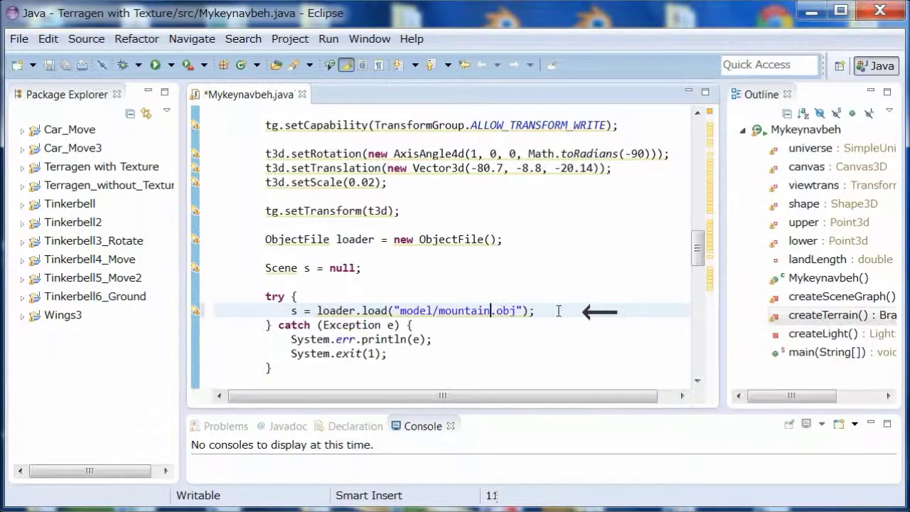
pyautogui.click(157, 65)
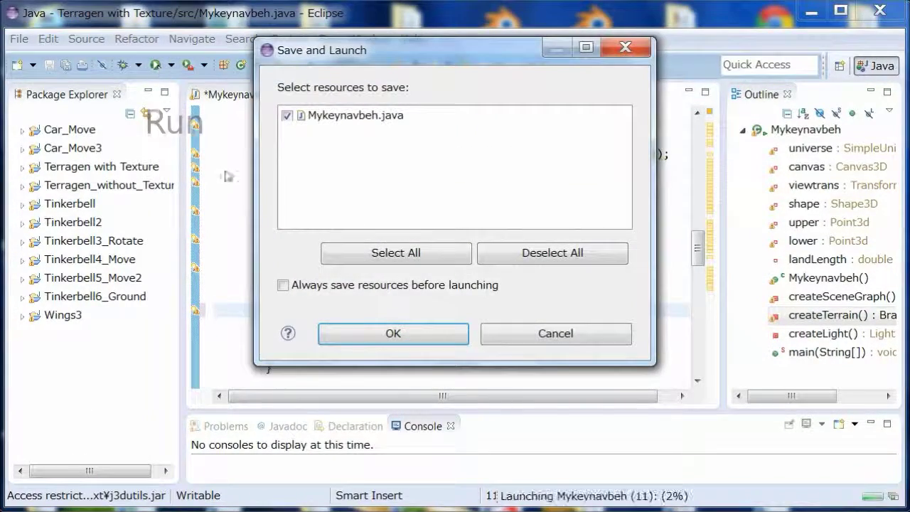
pyautogui.click(375, 347)
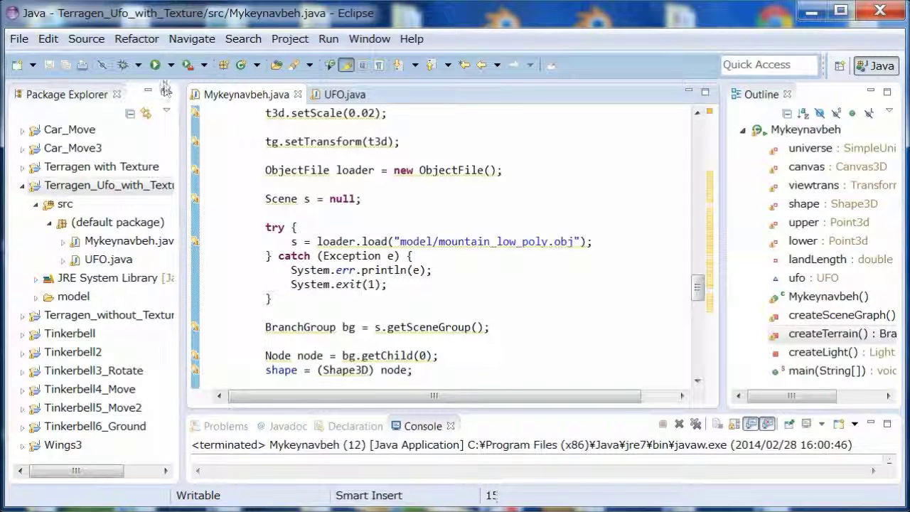
# Step: Run Terragen_Ufo_with_Texture to view the UFO over the terrain, then close the Mykeynavbeh window
pyautogui.click(153, 66)
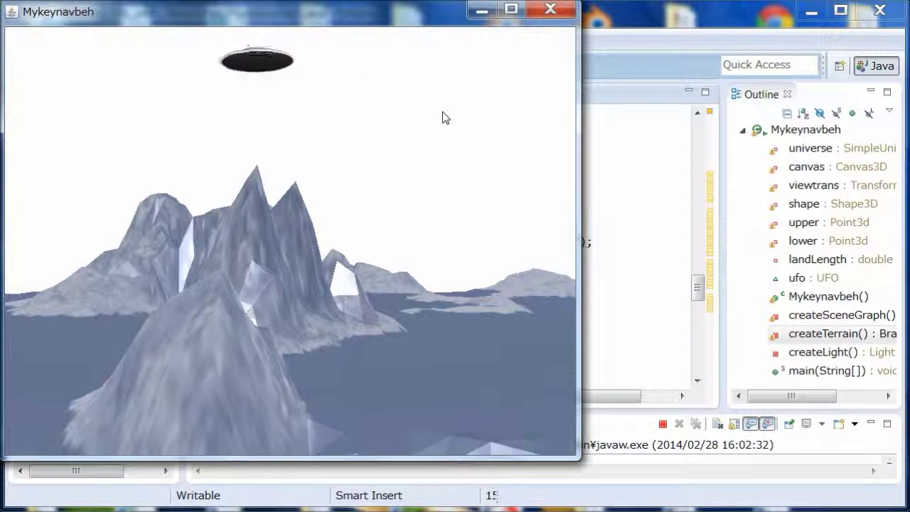
pyautogui.click(551, 10)
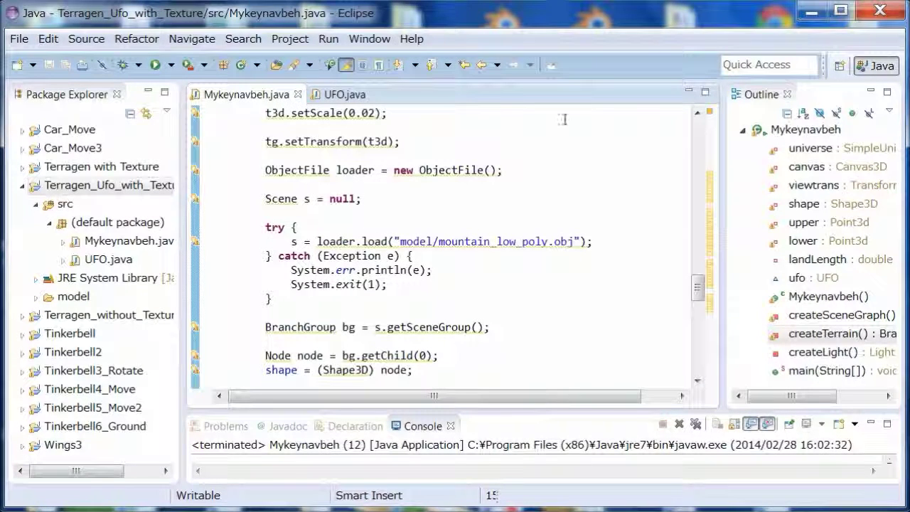
# Step: Delete _low_poly from the UFO project's loader path so it loads model/mountain.obj, then launch
pyautogui.click(492, 241)
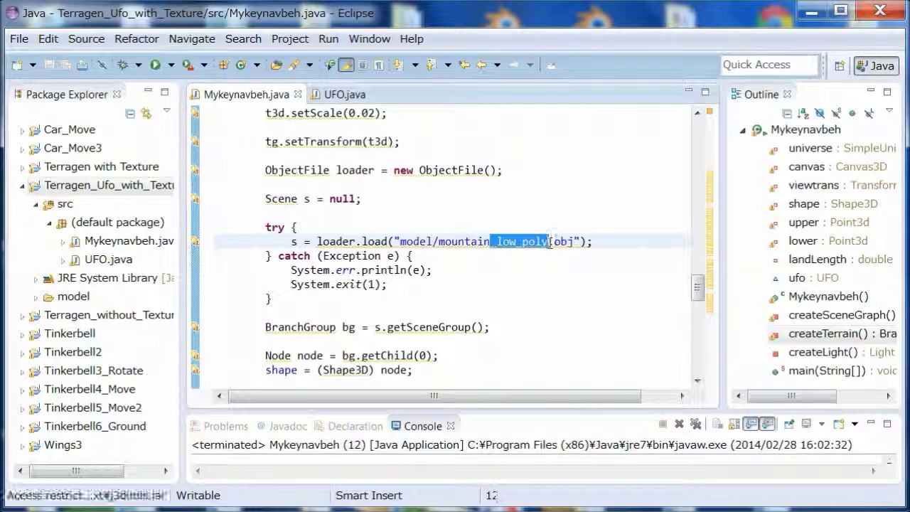
pyautogui.press('Delete')
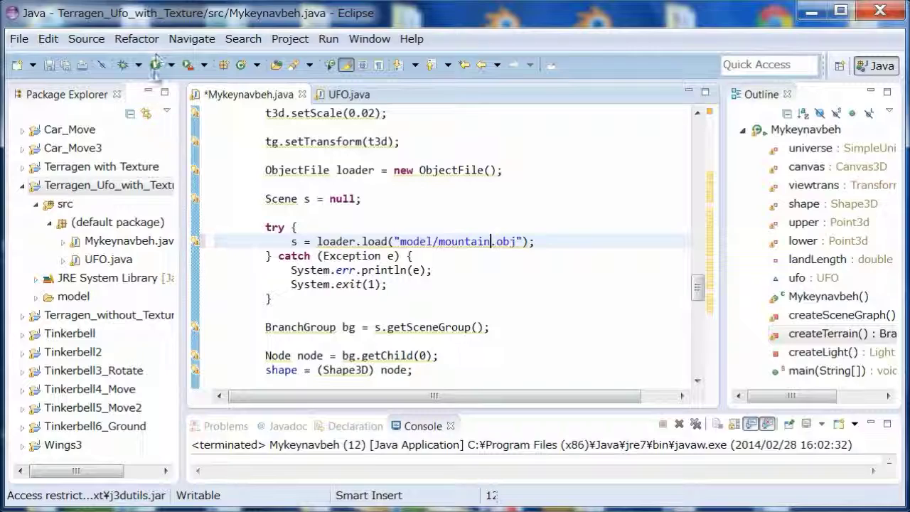
pyautogui.click(156, 65)
# Step: Confirm Save and Launch to run the UFO program with the full-poly mountain.obj
pyautogui.click(357, 343)
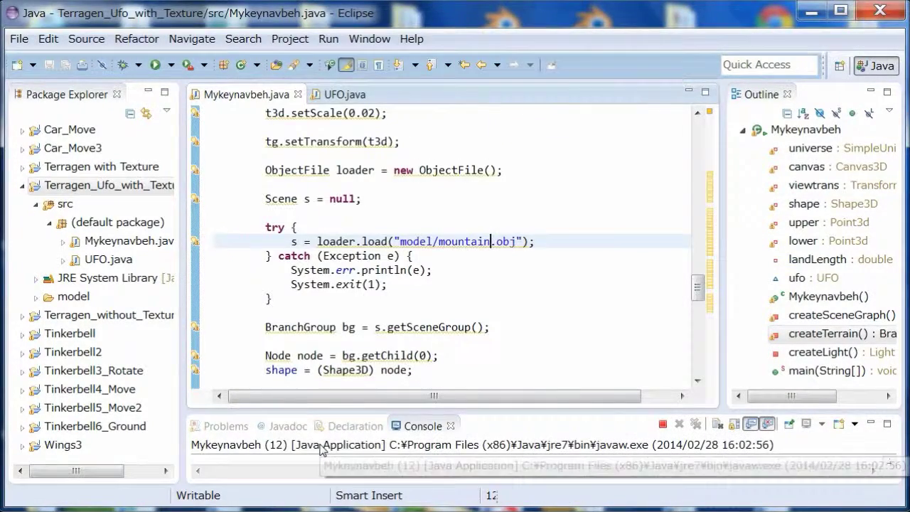